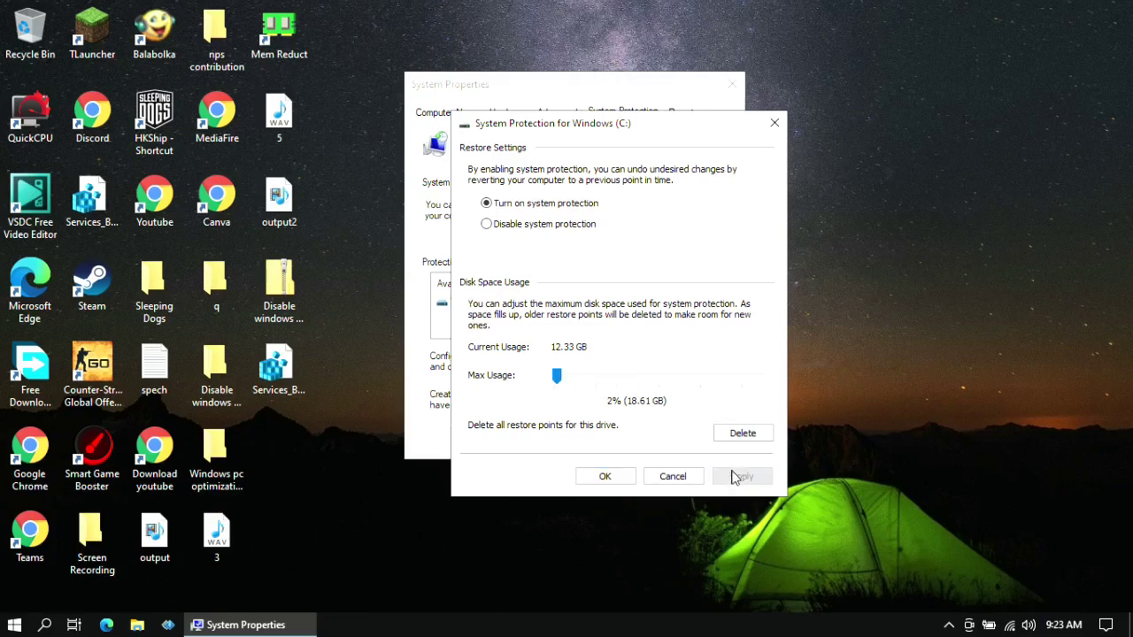
Accept the C: drive's system protection settings and create a restore point described as "restore".
click(620, 479)
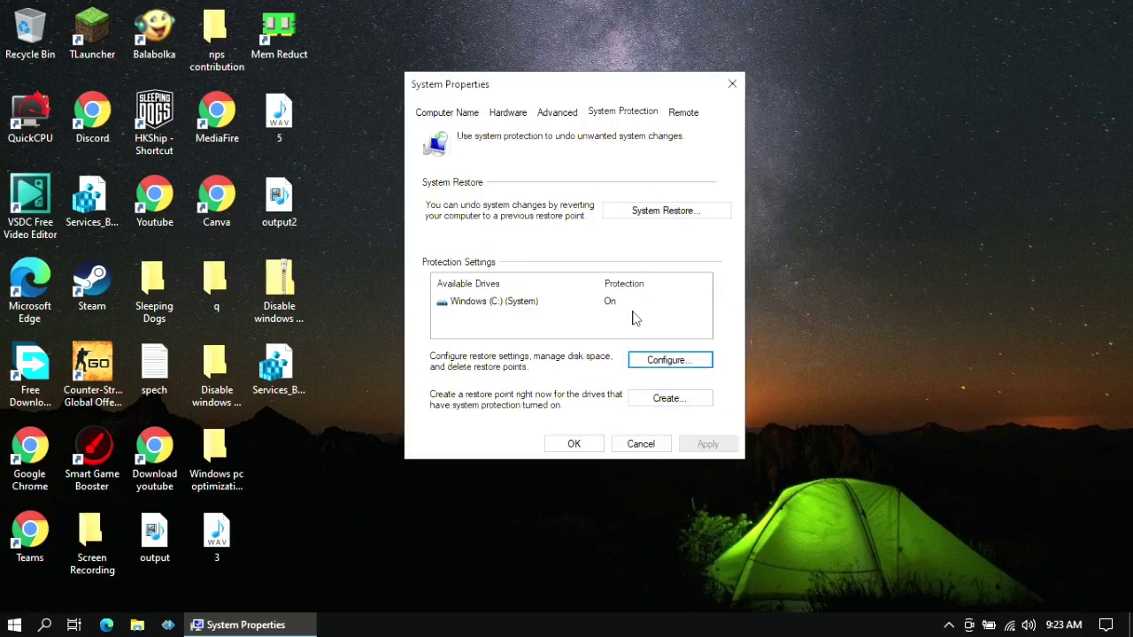
click(668, 400)
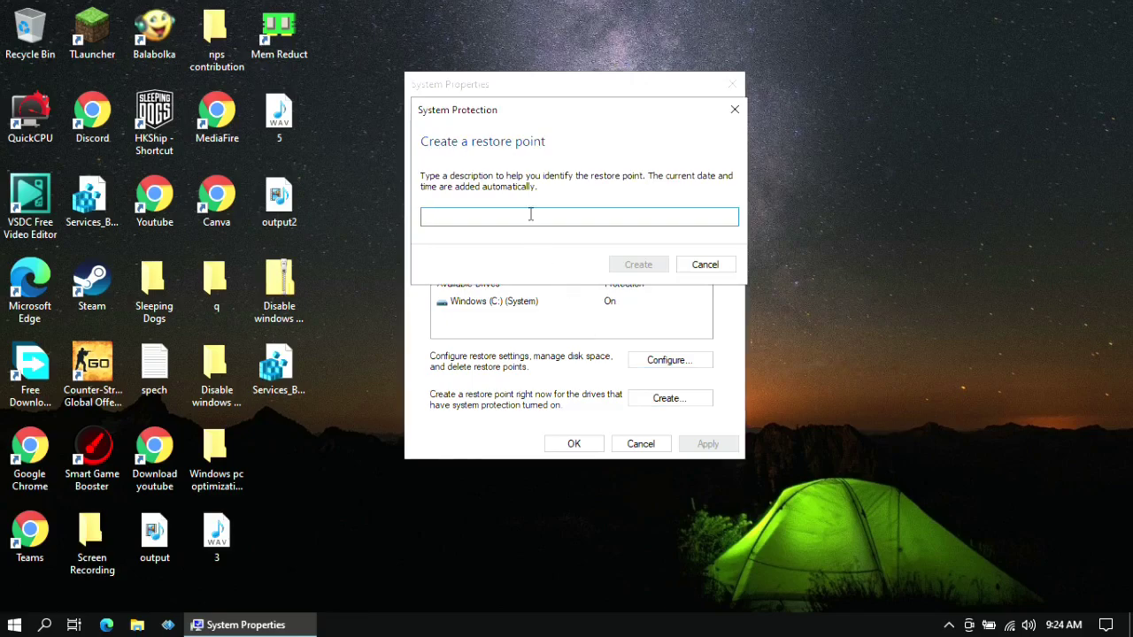
text(restore)
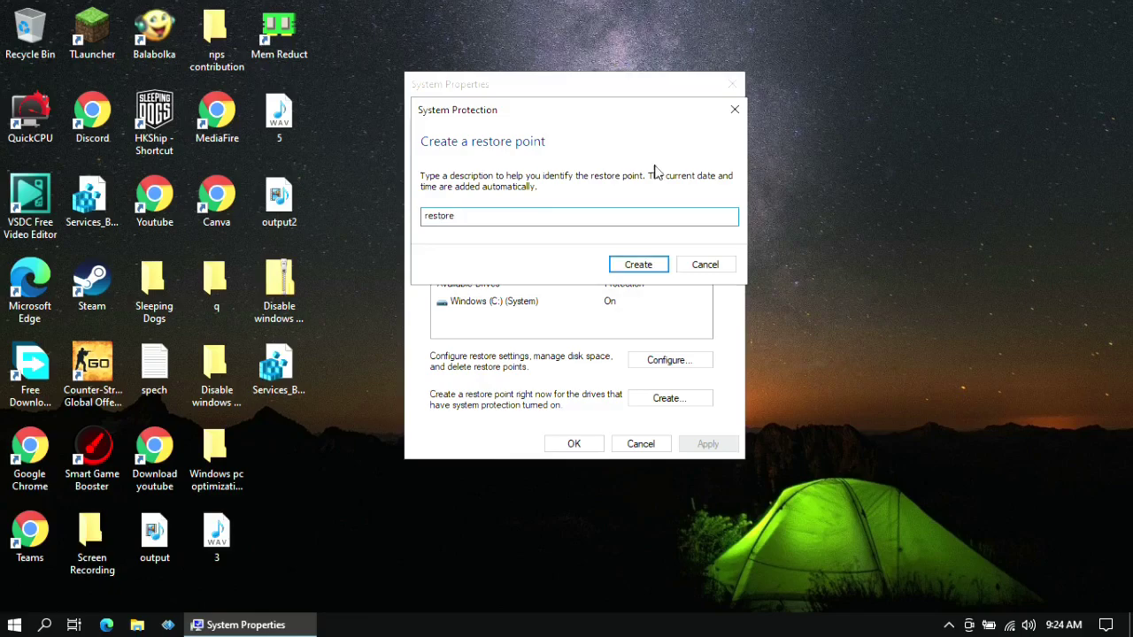
click(636, 264)
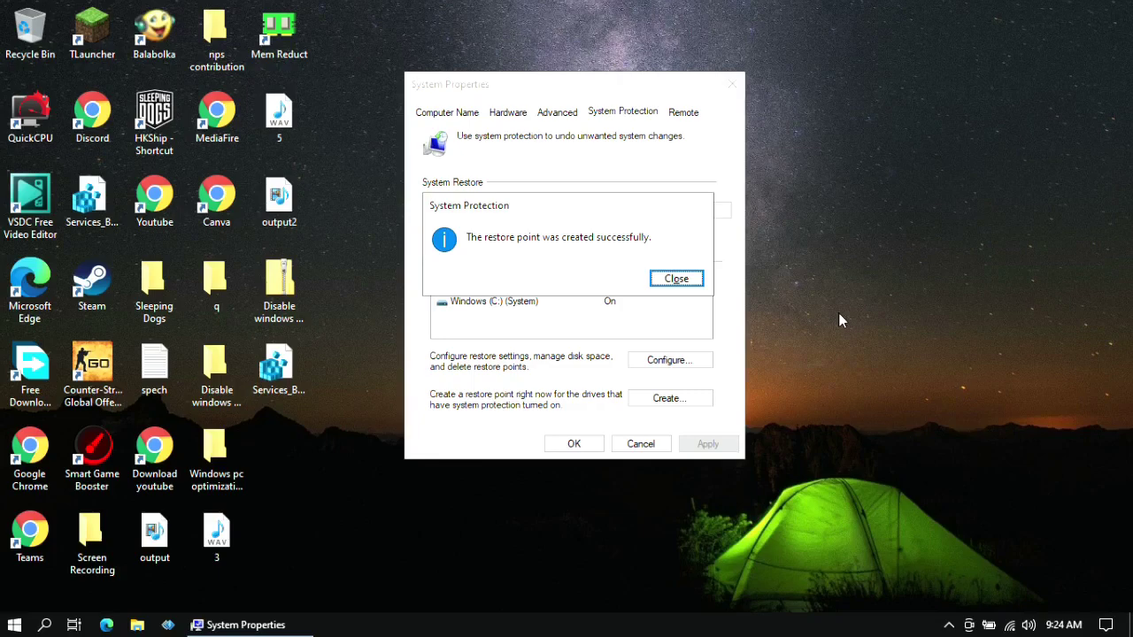
click(685, 279)
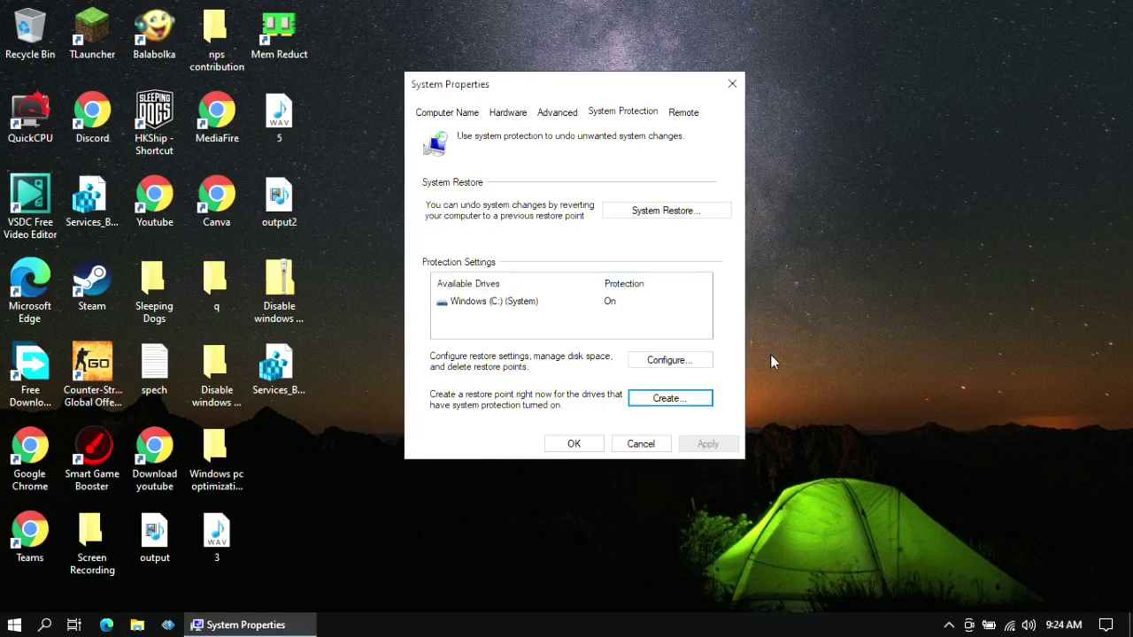
click(574, 443)
right_click(447, 283)
click(541, 350)
right_click(544, 352)
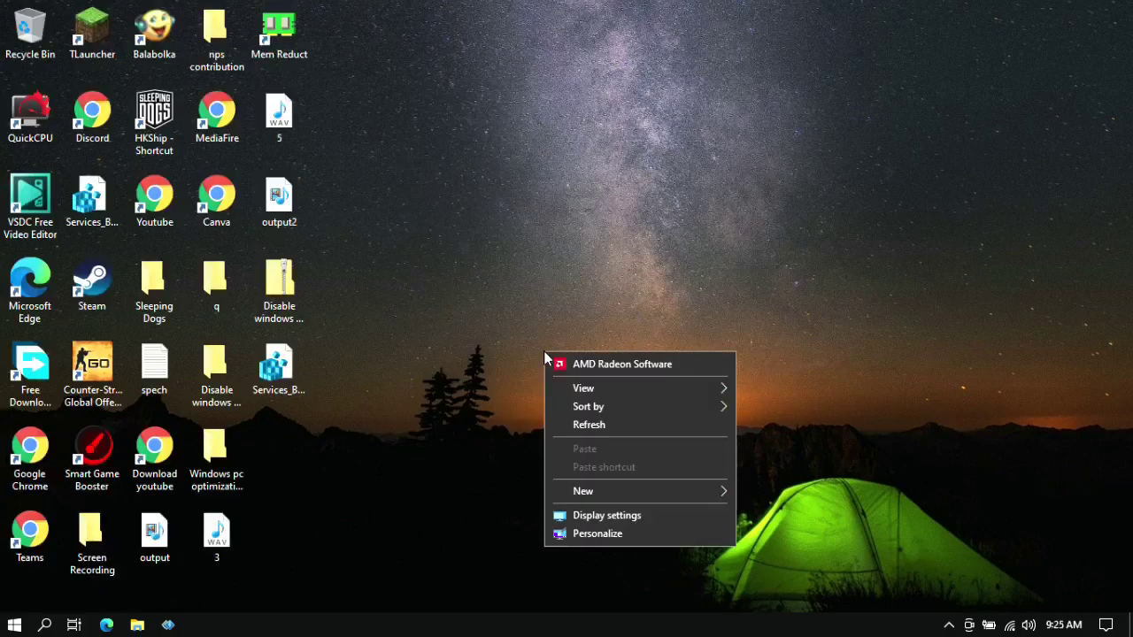
click(394, 247)
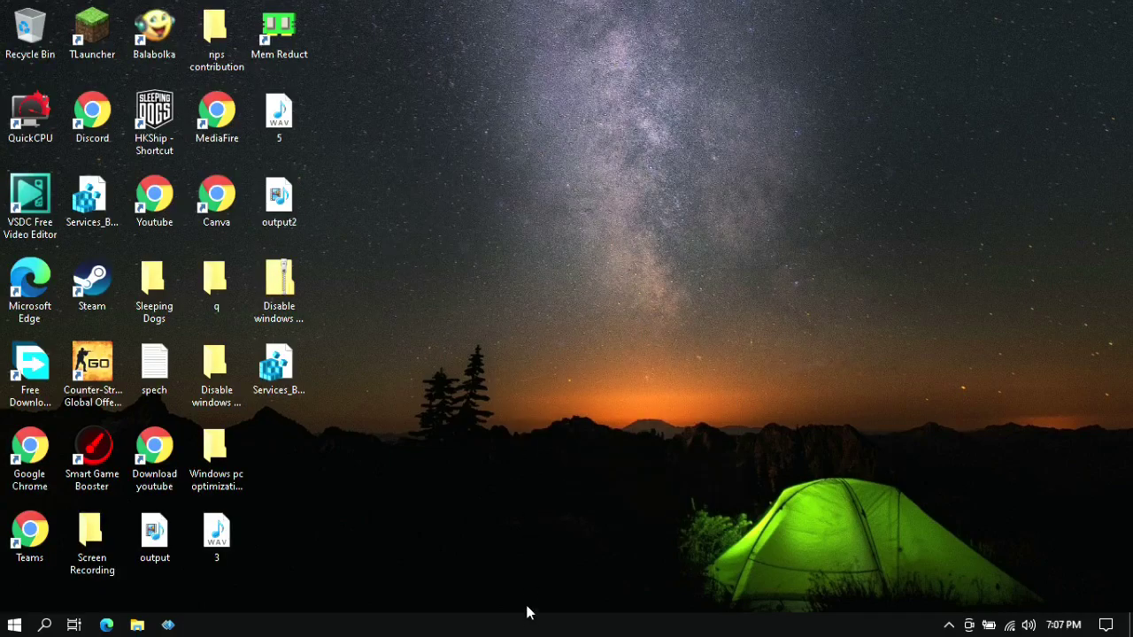
In Task Manager's startup apps, disable Cortana and Free Download Manager.
right_click(530, 627)
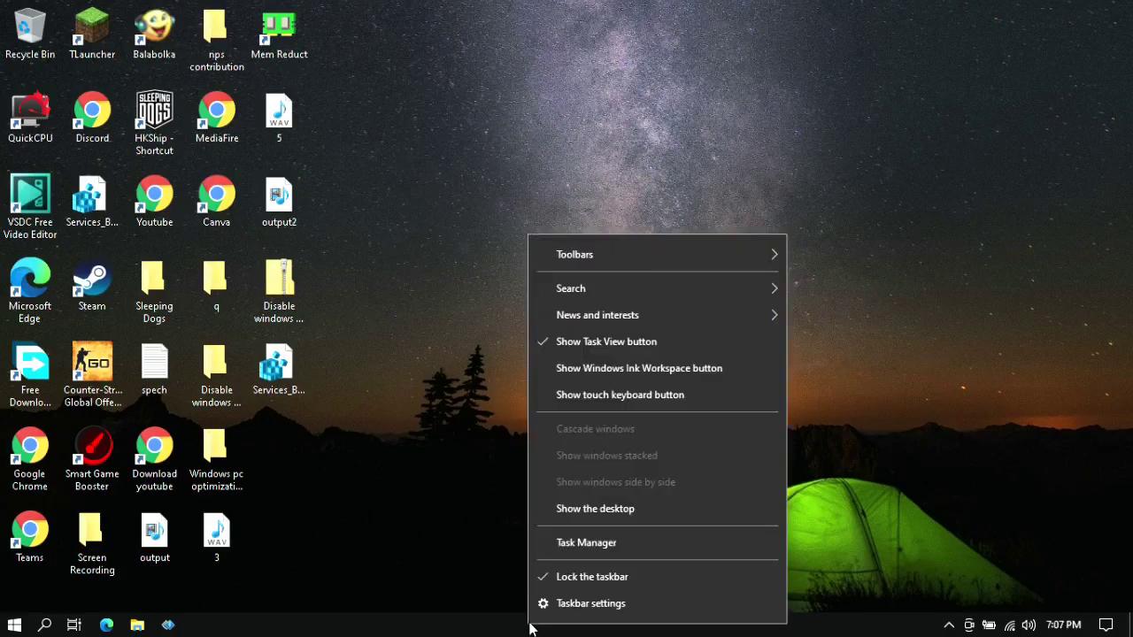
click(586, 543)
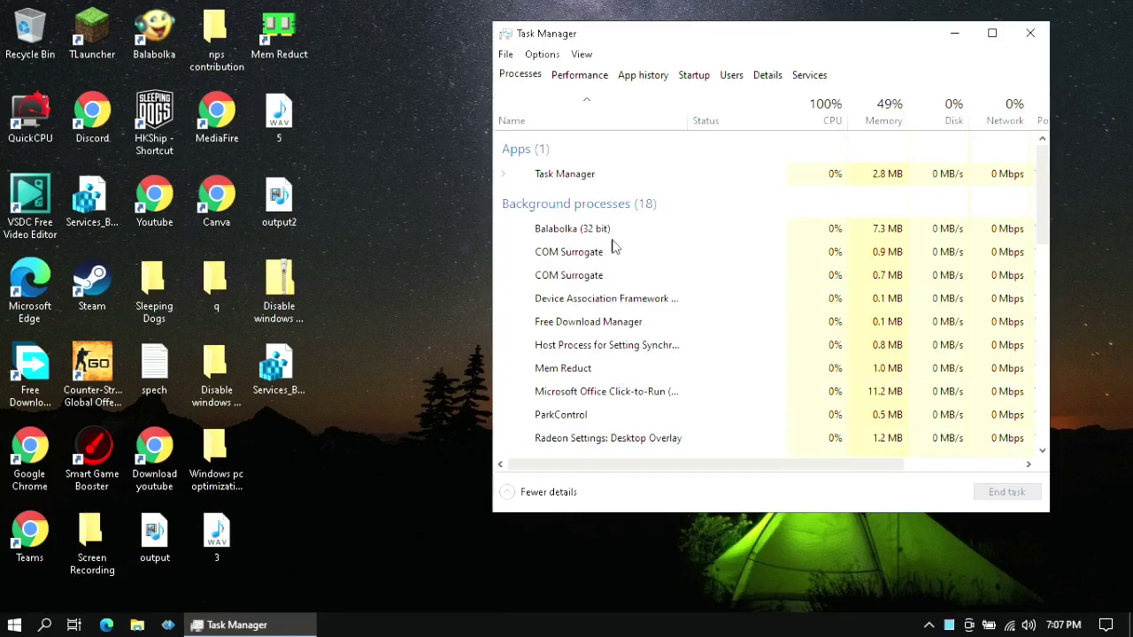
click(692, 78)
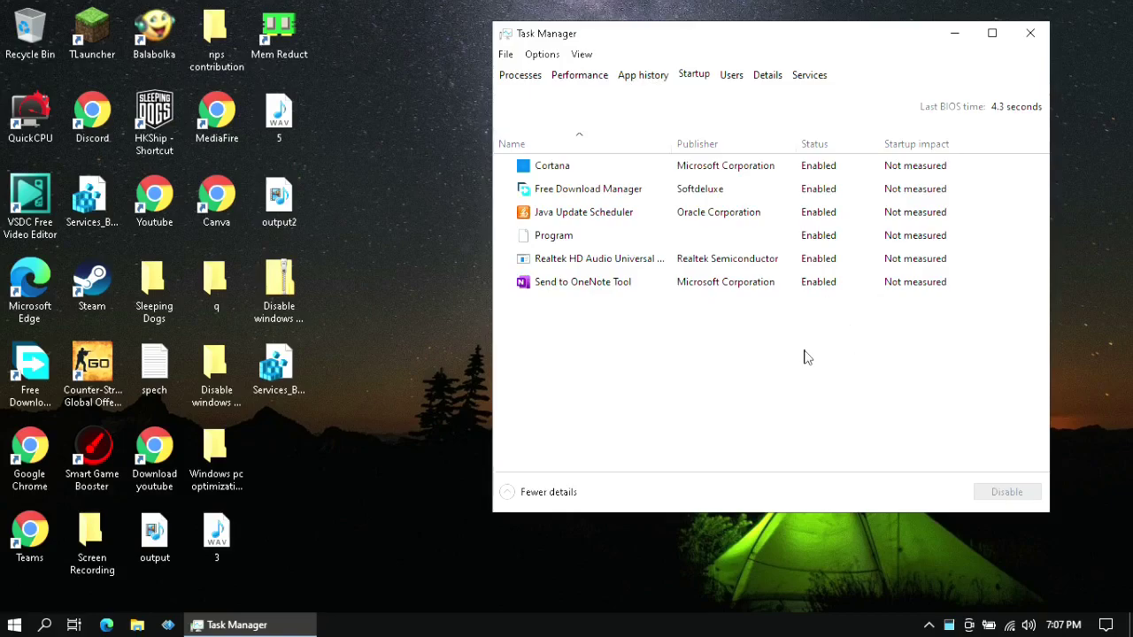
right_click(723, 166)
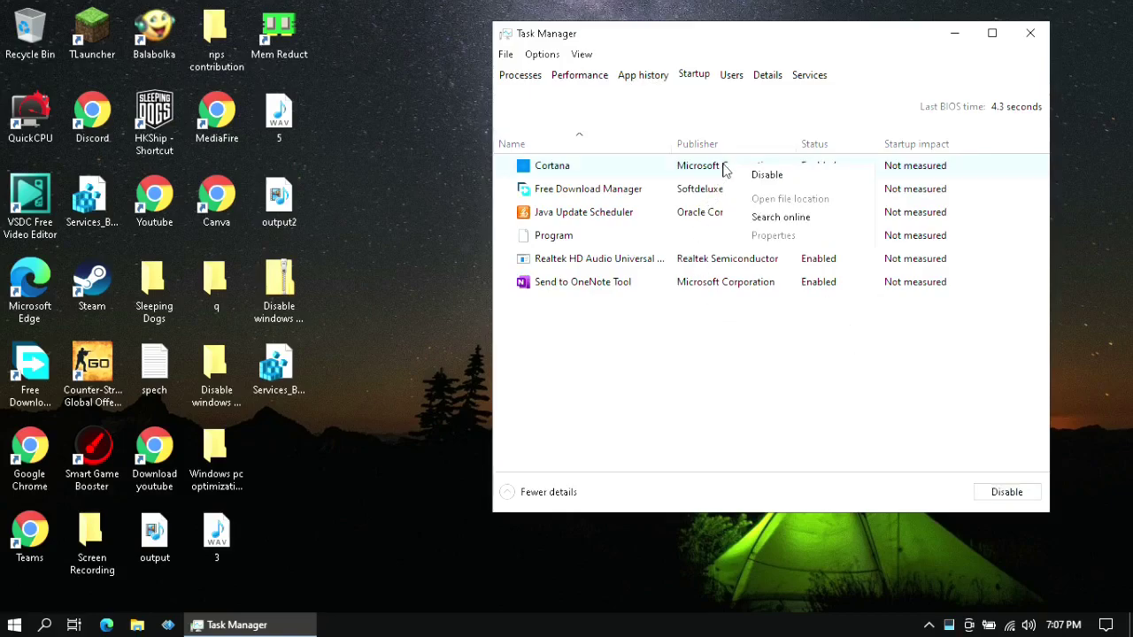
click(820, 177)
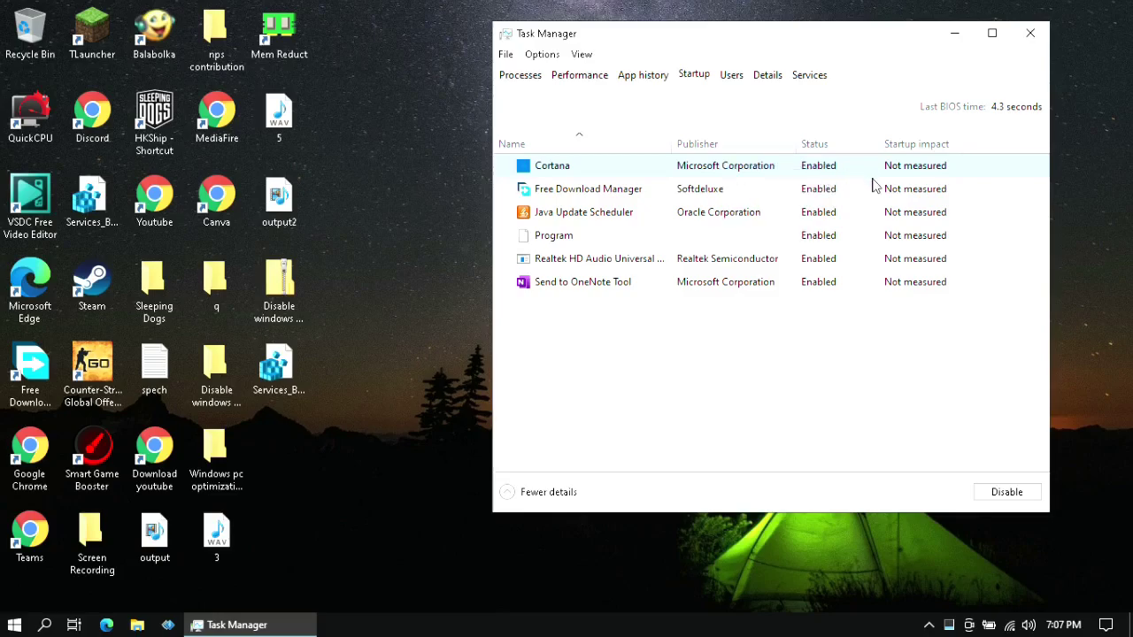
right_click(804, 197)
click(842, 212)
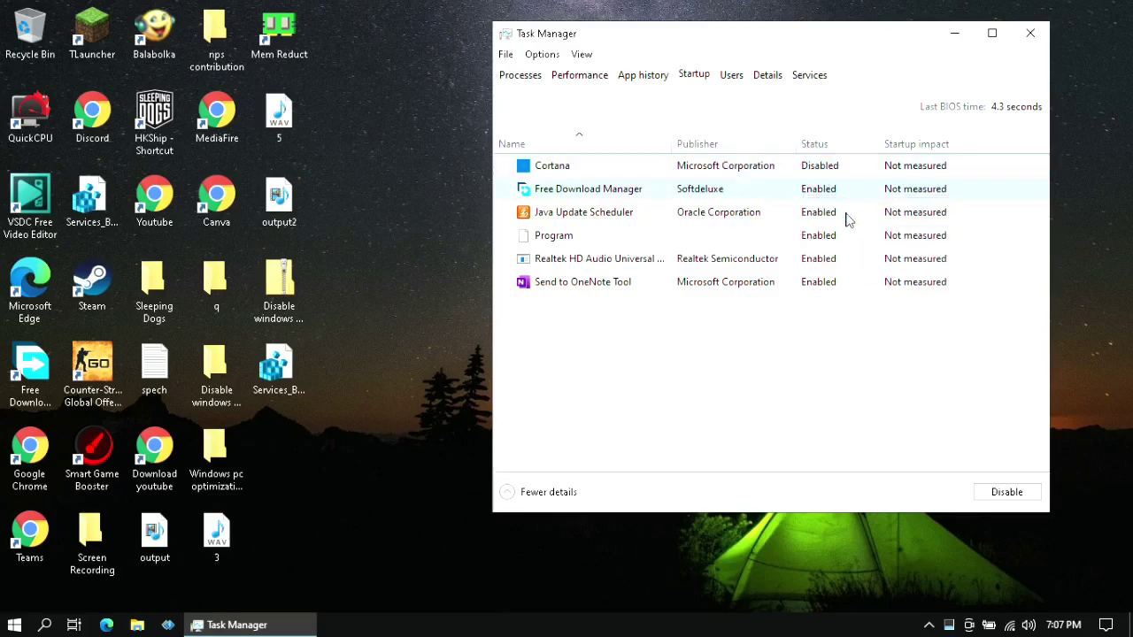
Disable the Java Update Scheduler, Program, Realtek HD Audio Universal and Send to OneNote Tool startup entries, and close Task Manager.
right_click(792, 217)
click(816, 228)
right_click(800, 242)
click(817, 252)
right_click(810, 259)
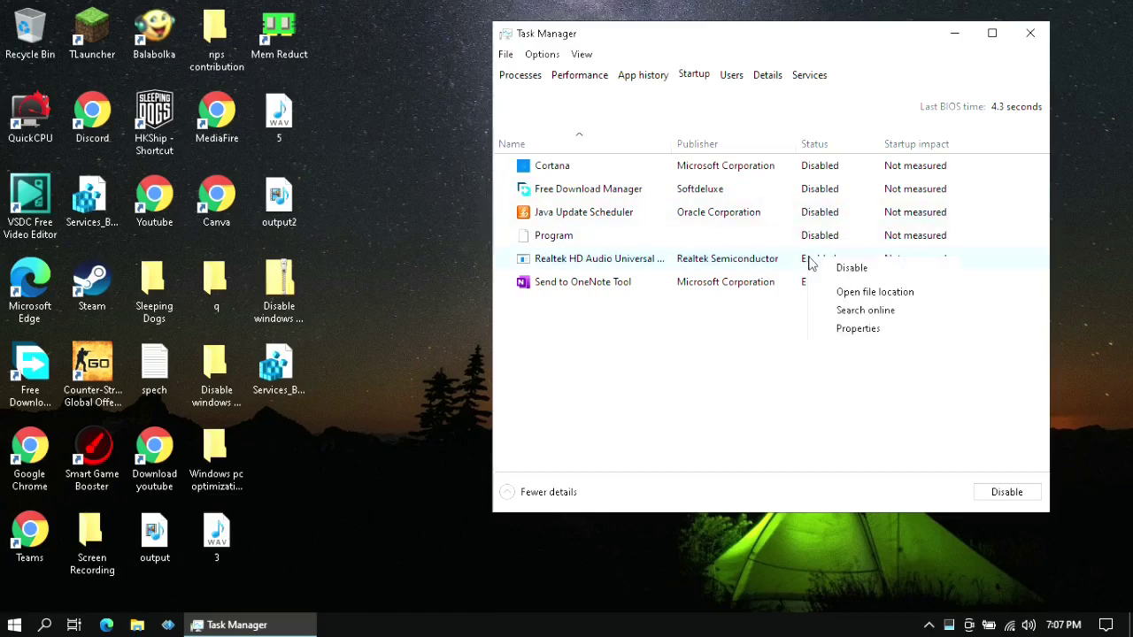
click(825, 268)
right_click(800, 284)
click(822, 291)
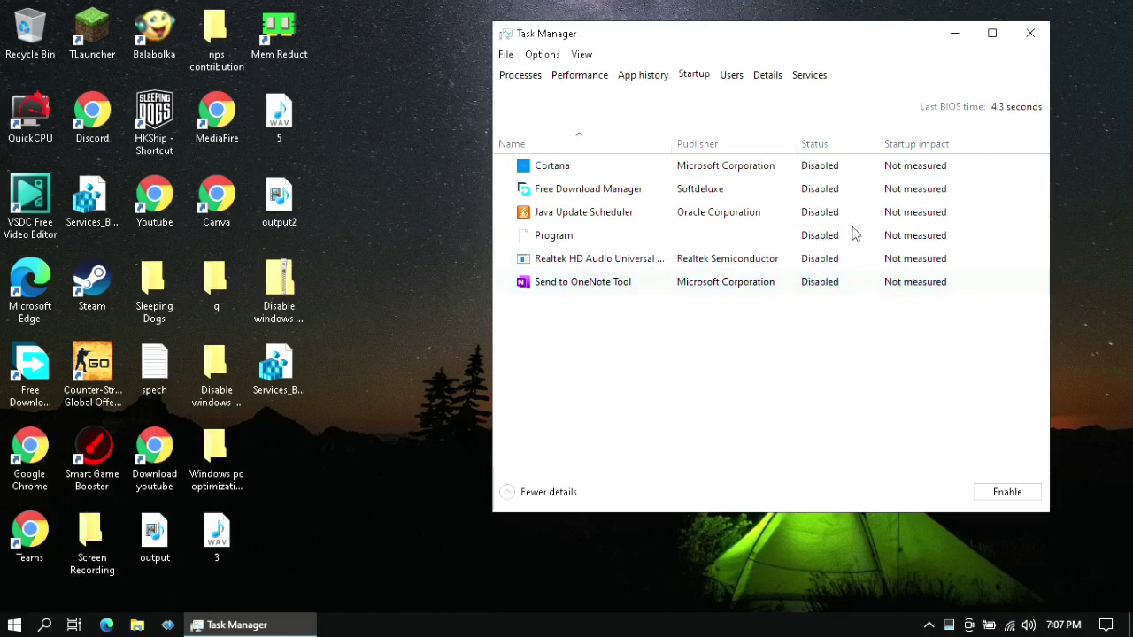
click(1030, 36)
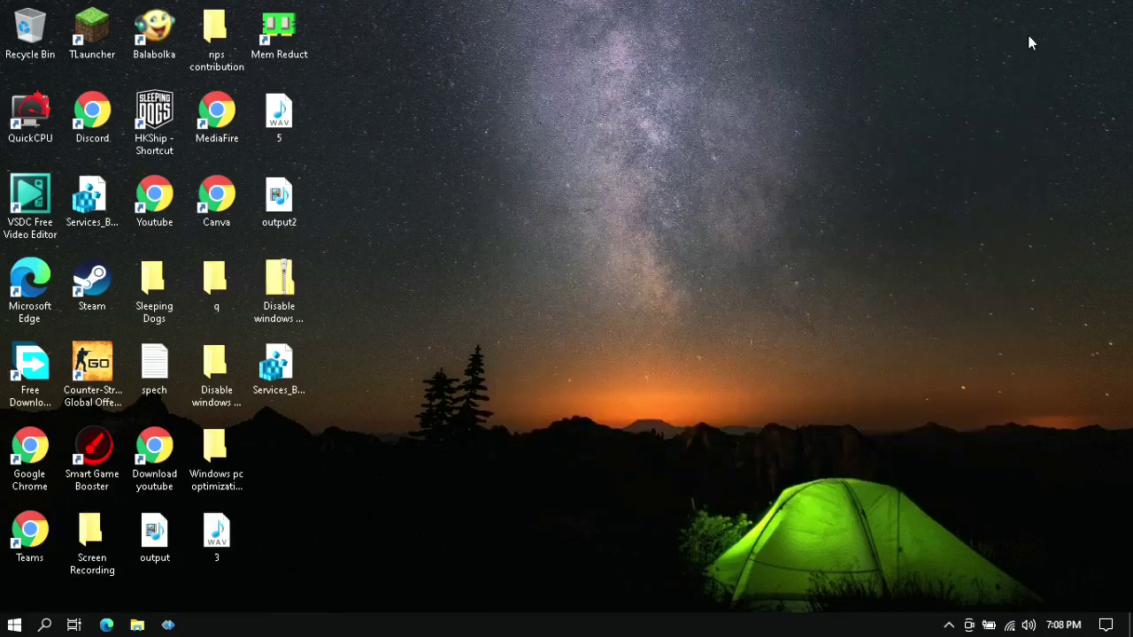
right_click(596, 109)
click(658, 178)
right_click(659, 179)
click(727, 248)
Run msconfig and show the boot settings in System Configuration.
key(super+r)
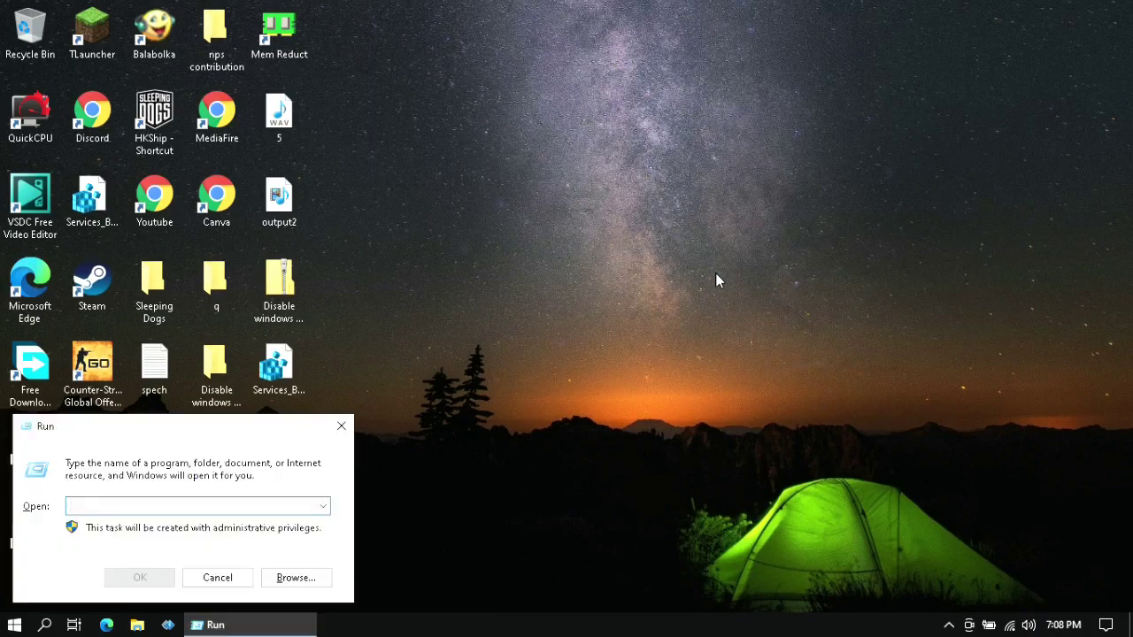
text(msconfig)
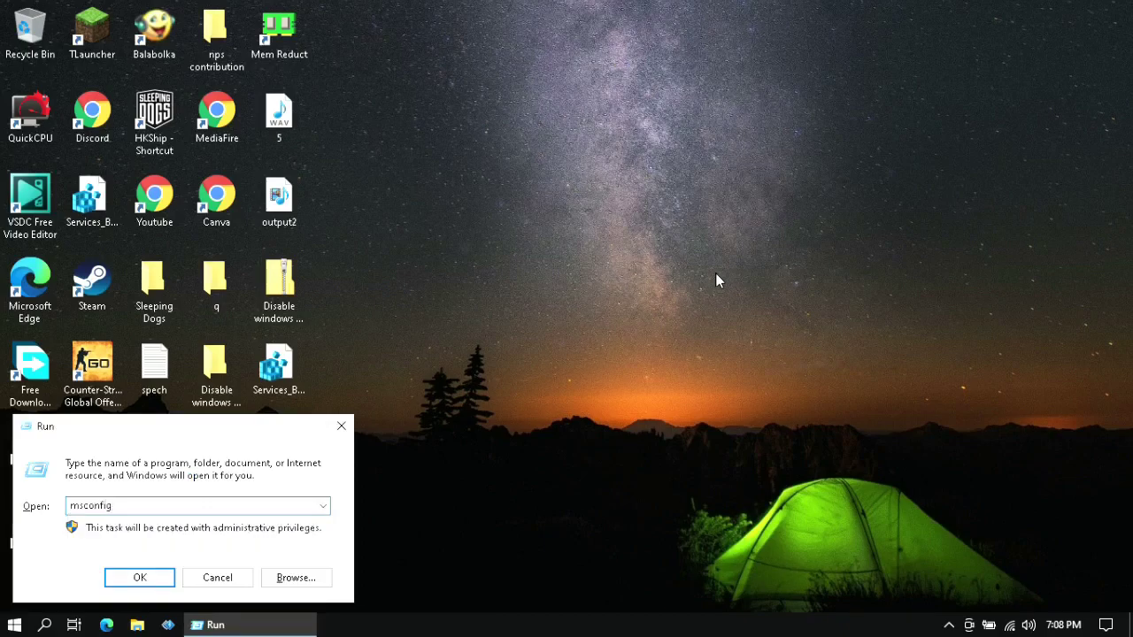
key(Return)
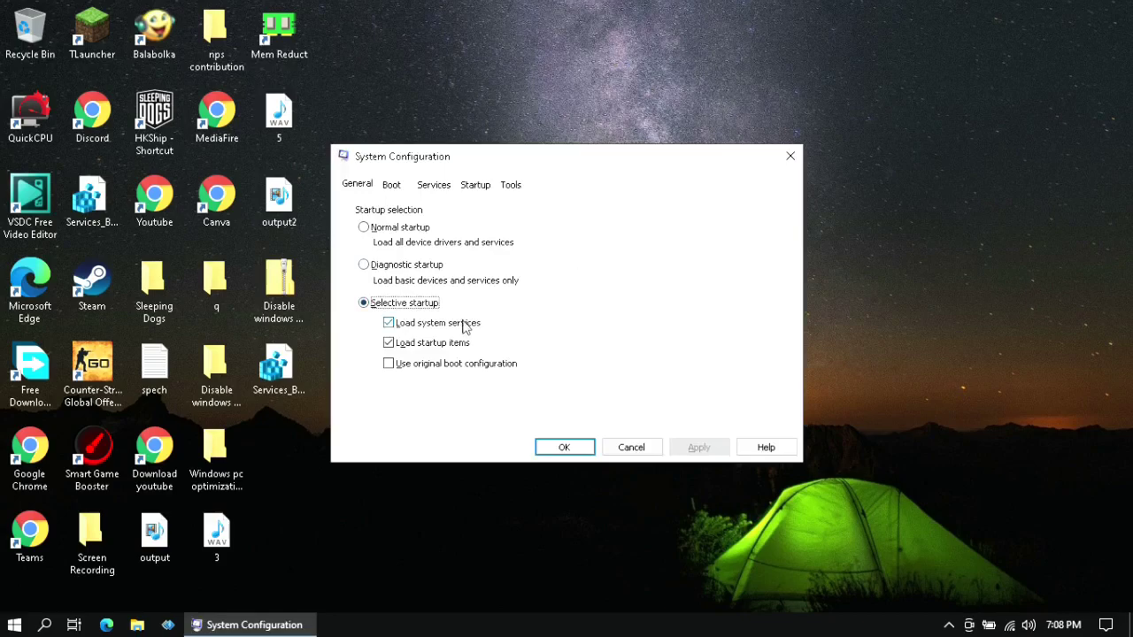
click(394, 186)
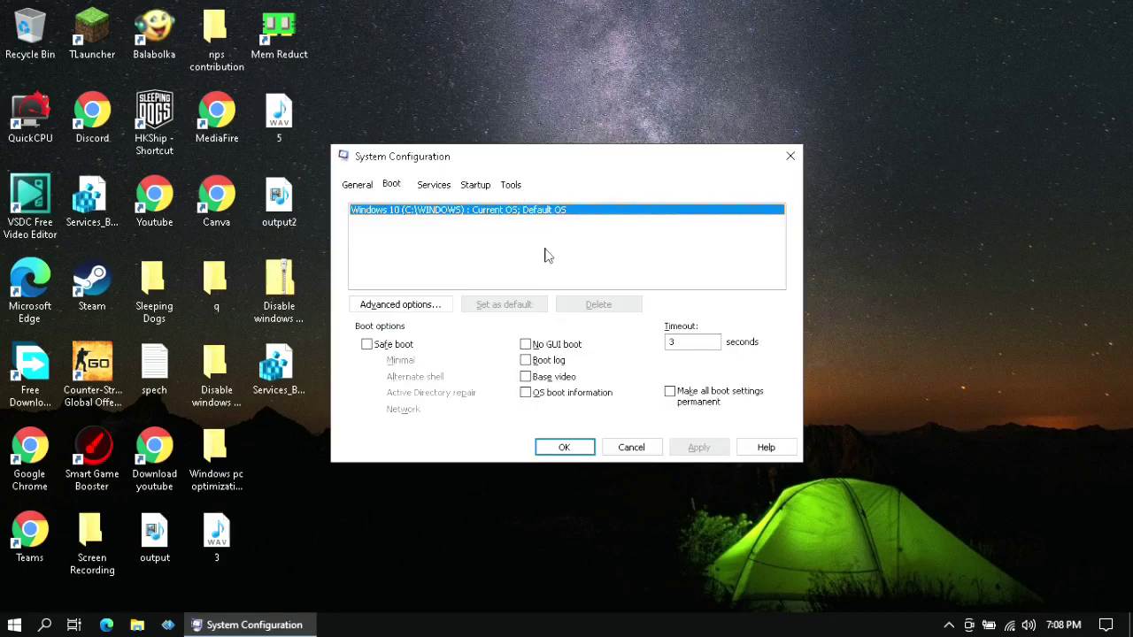
Set the number of boot processors to 2, enable No GUI boot, and apply the boot changes.
click(423, 306)
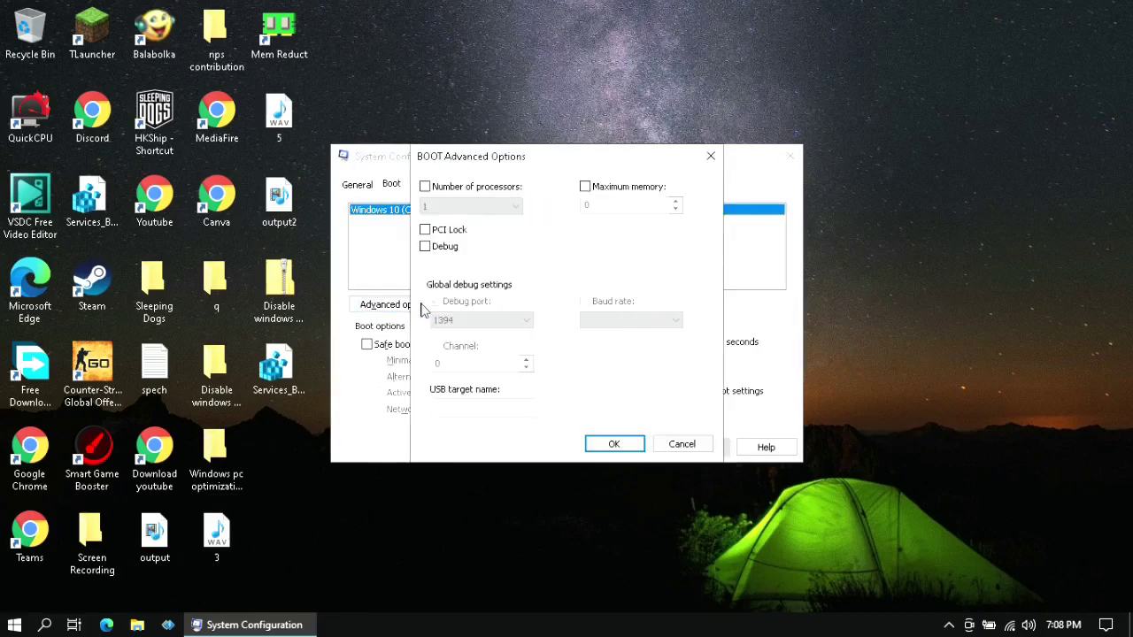
click(429, 189)
click(499, 206)
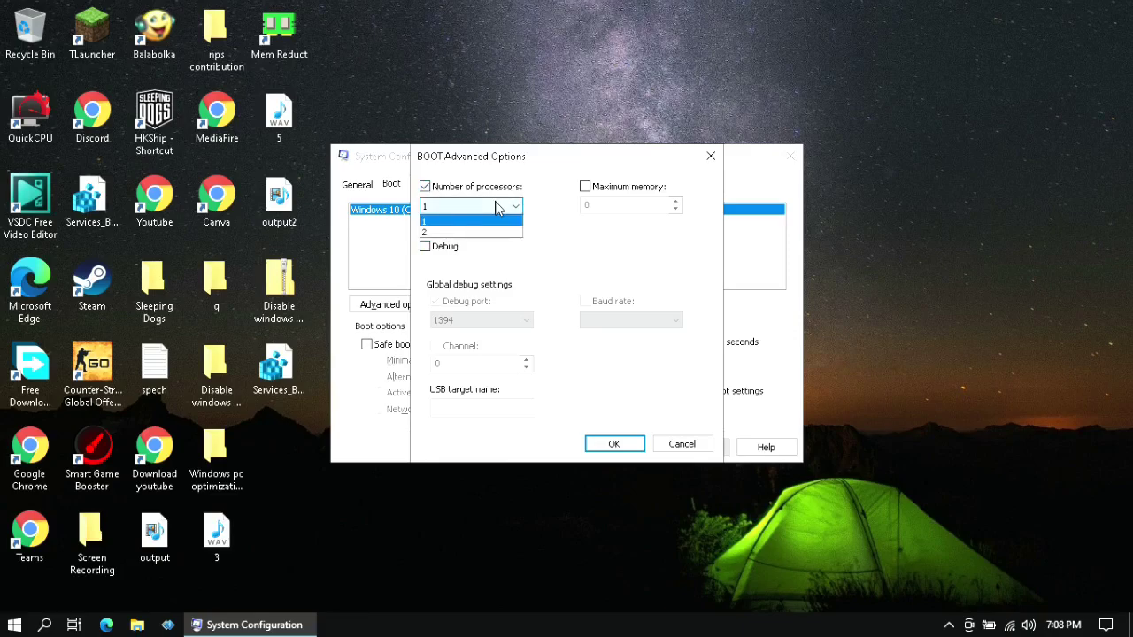
click(496, 229)
click(498, 206)
click(479, 231)
click(502, 215)
click(492, 237)
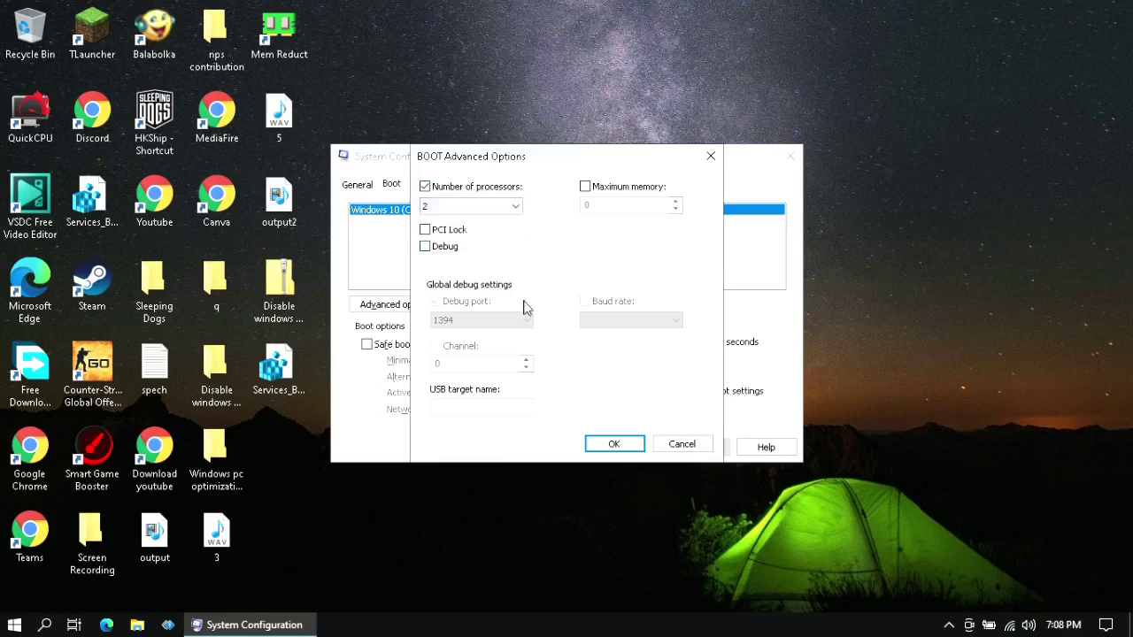
click(613, 439)
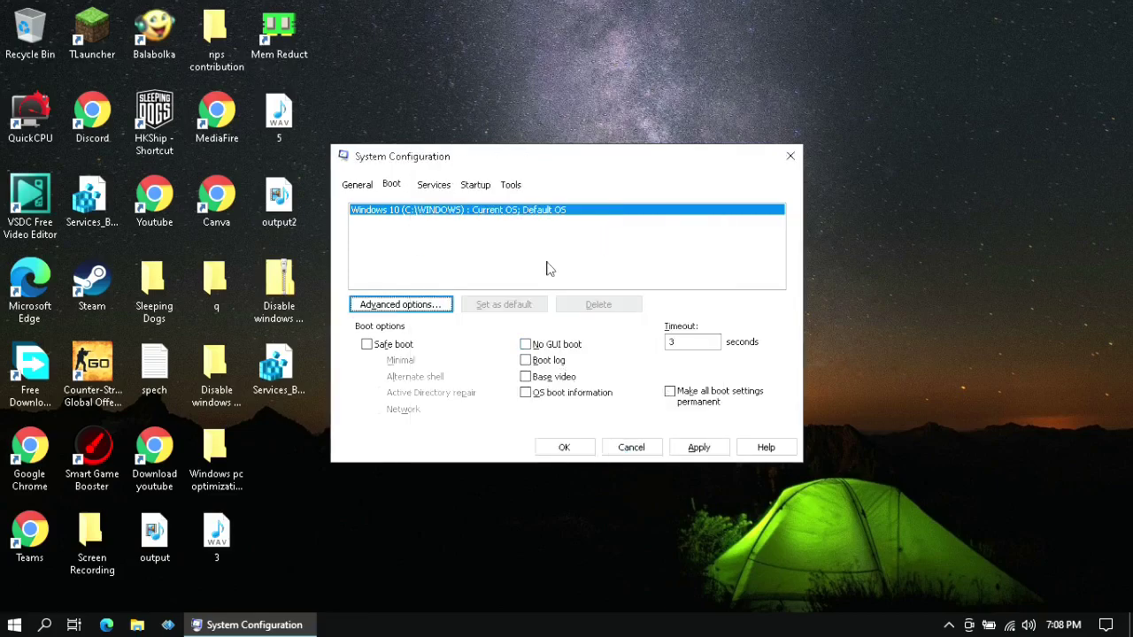
click(526, 344)
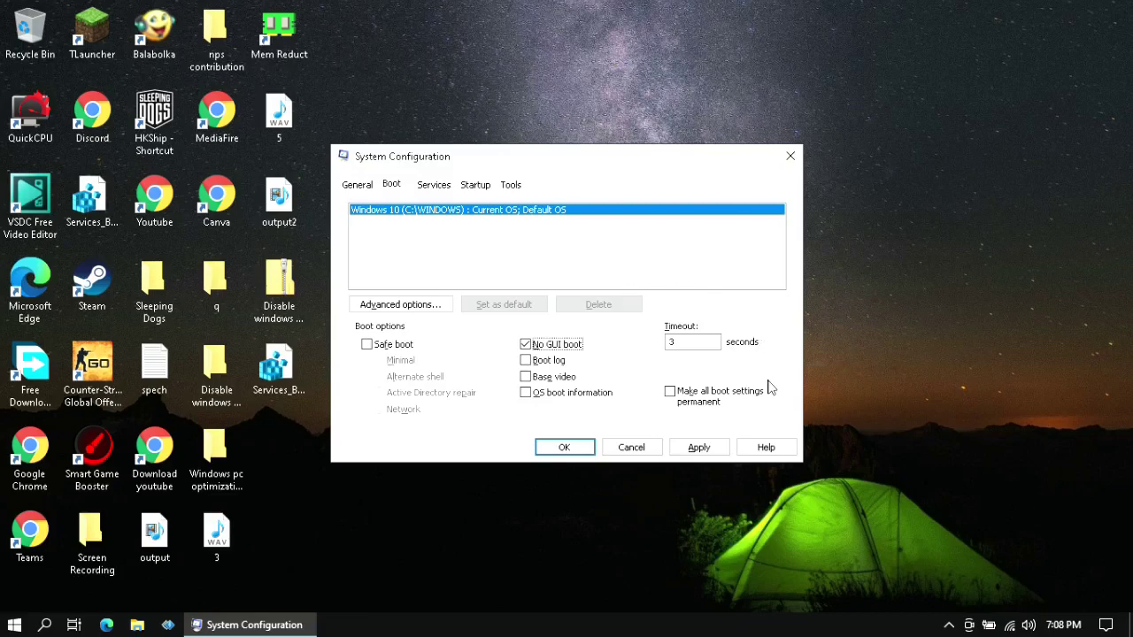
click(699, 449)
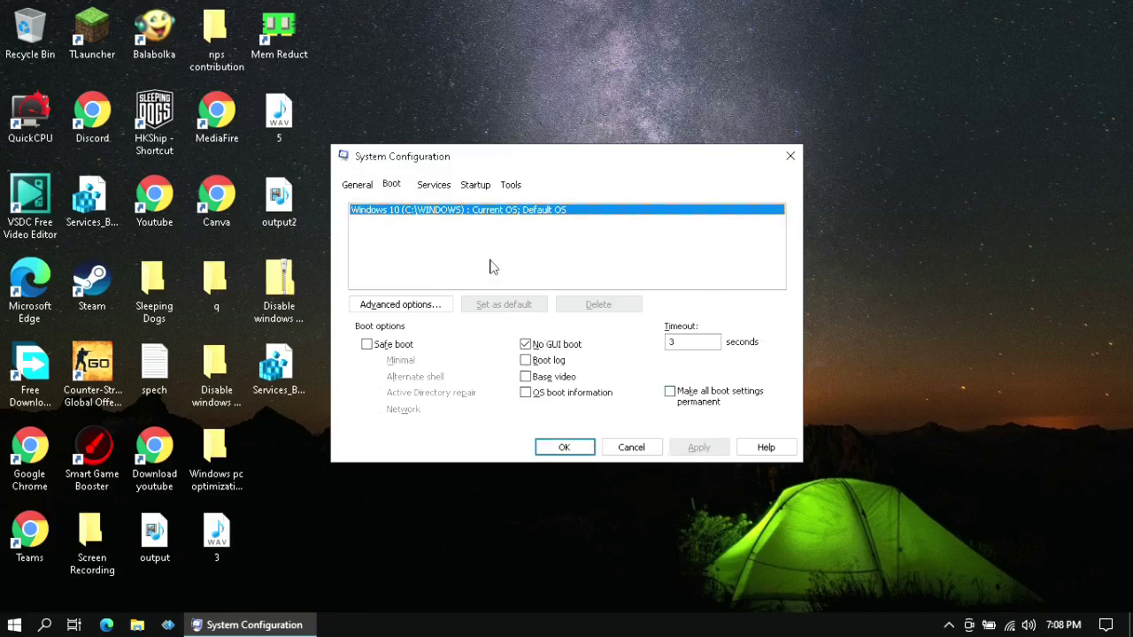
Hide all Microsoft services in the services list and disable all the remaining ones.
click(436, 186)
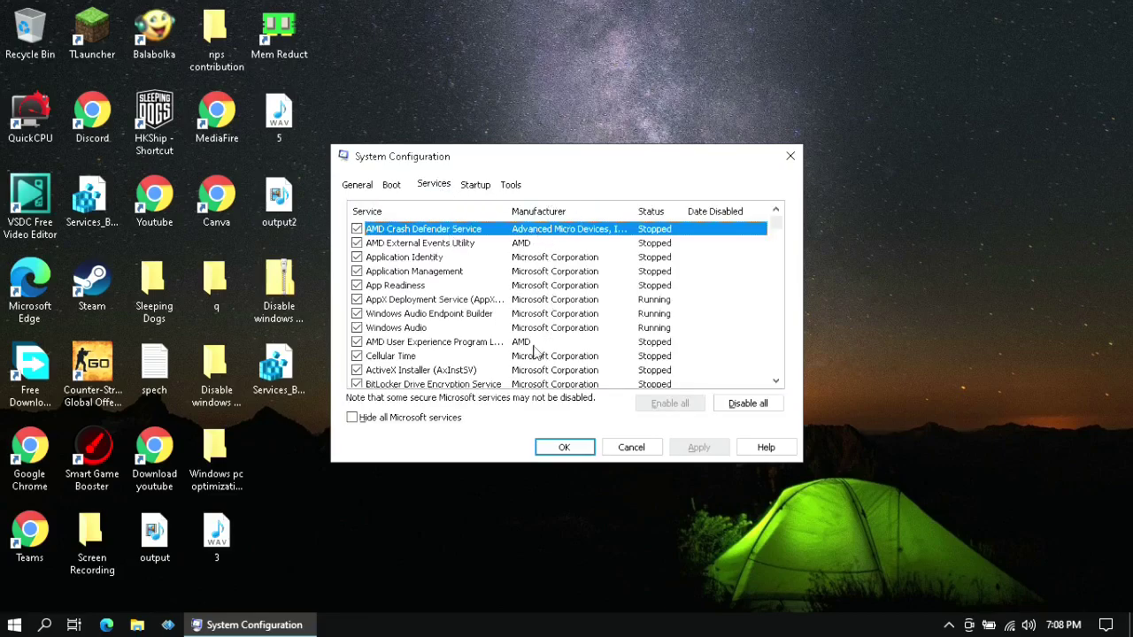
click(353, 418)
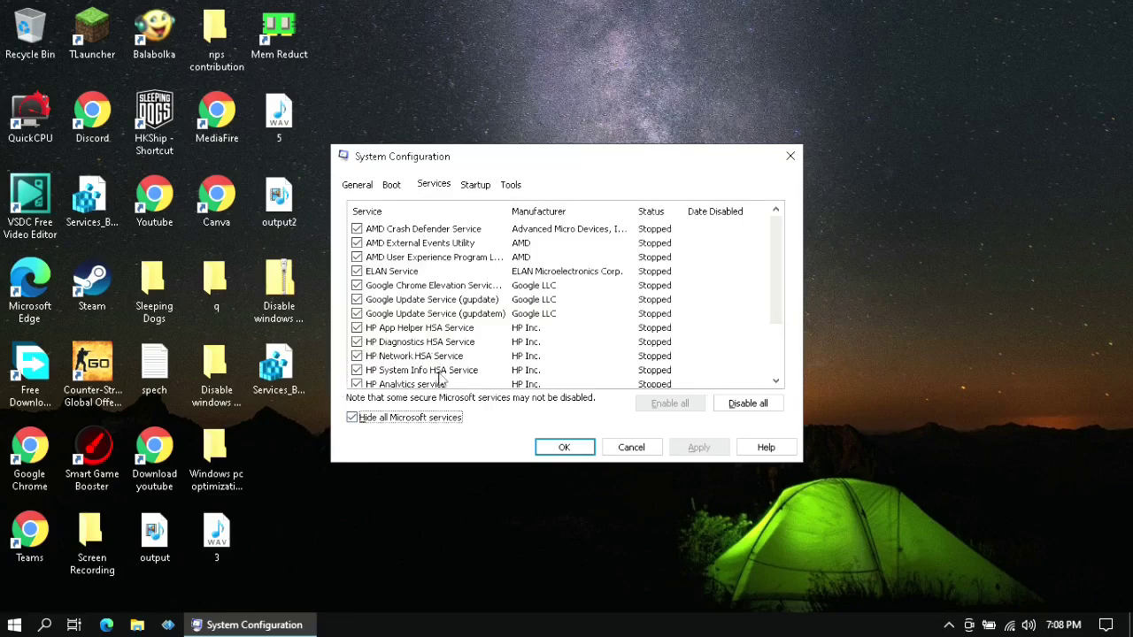
scroll(535, 273, down, 2)
scroll(534, 275, up, 2)
click(747, 403)
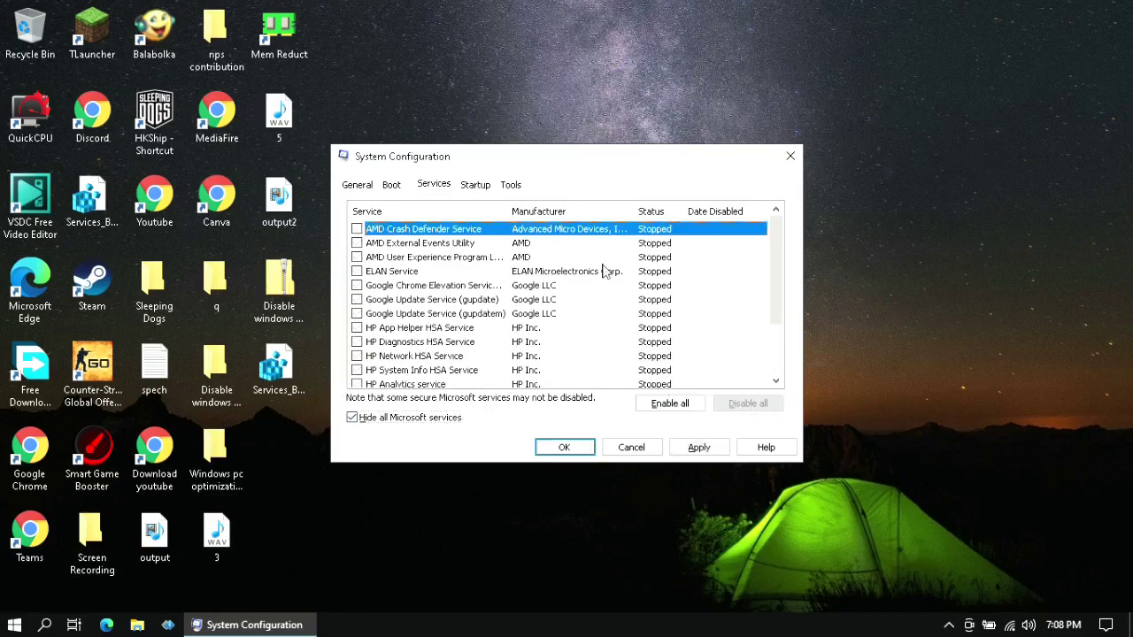
Re-enable the Realtek Audio Universal and Realtek Bluetooth Device Manager services, apply the changes, and exit System Configuration without restarting.
scroll(558, 345, down, 2)
click(357, 328)
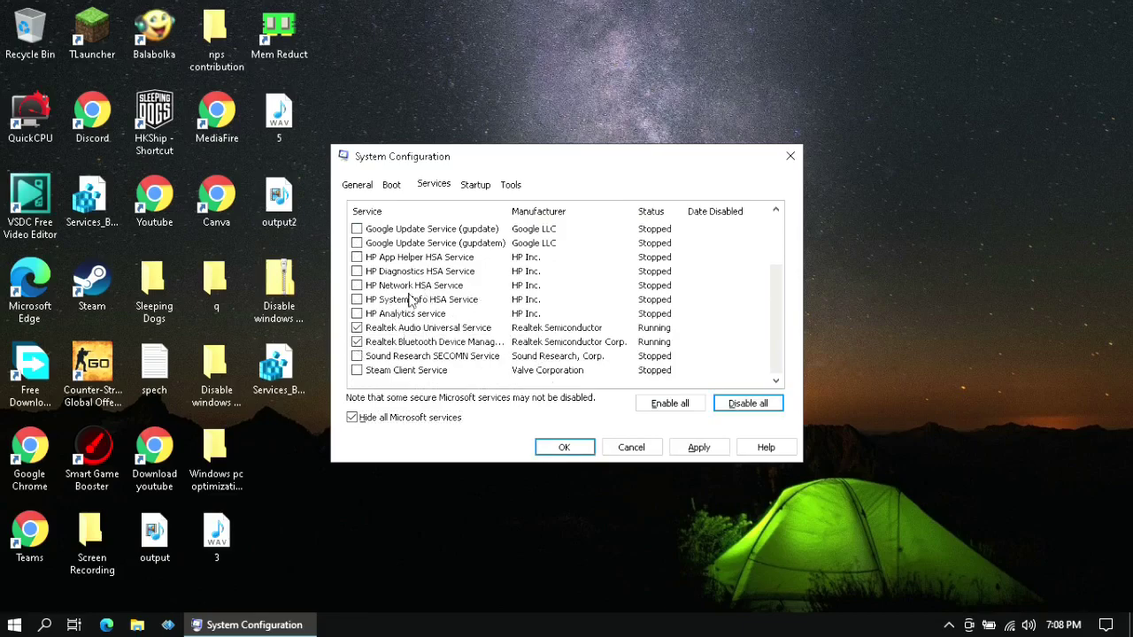
scroll(469, 321, up, 3)
scroll(494, 328, down, 3)
click(716, 450)
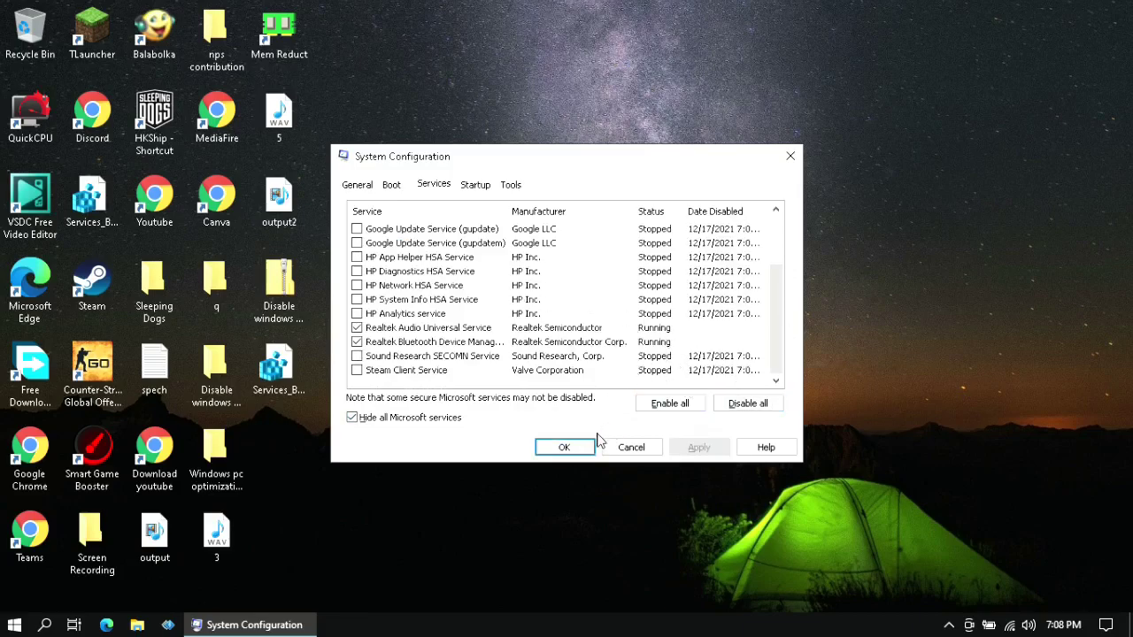
click(564, 448)
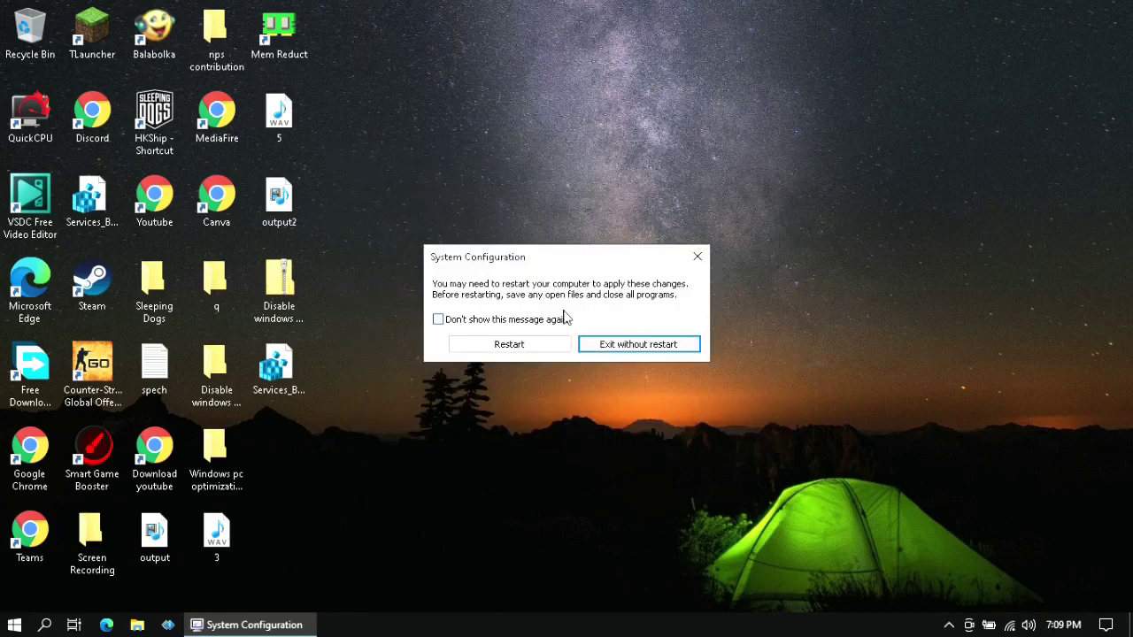
click(652, 347)
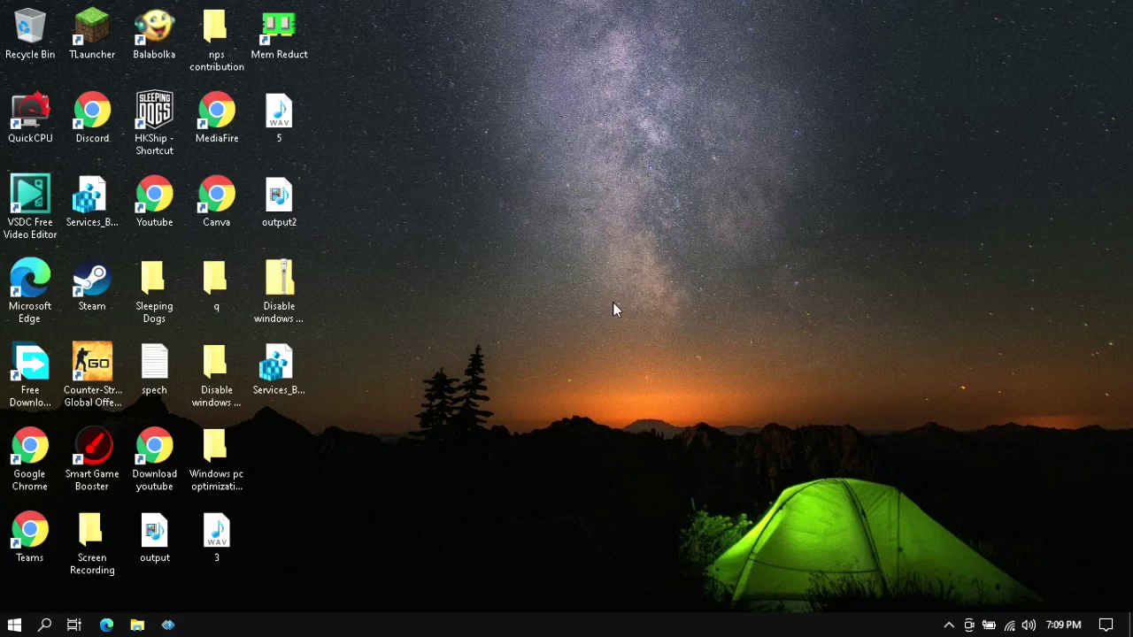
right_click(613, 306)
click(662, 376)
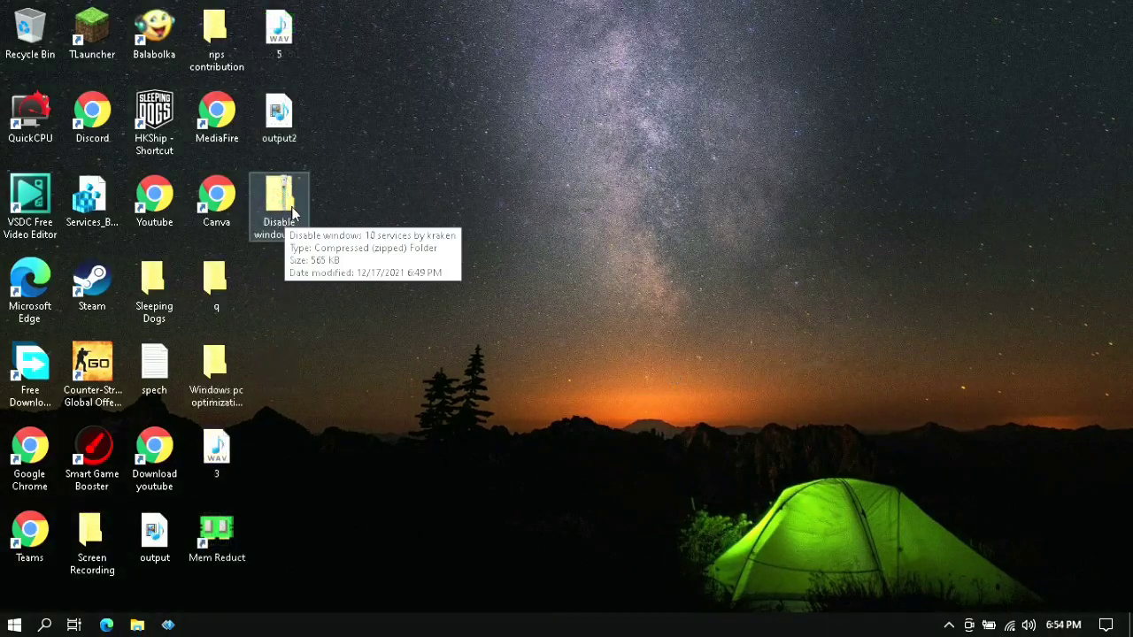
Extract the "Disable windows 10 services by kraken" archive onto the desktop with 7-Zip and move the extracted folder near the archive.
click(292, 226)
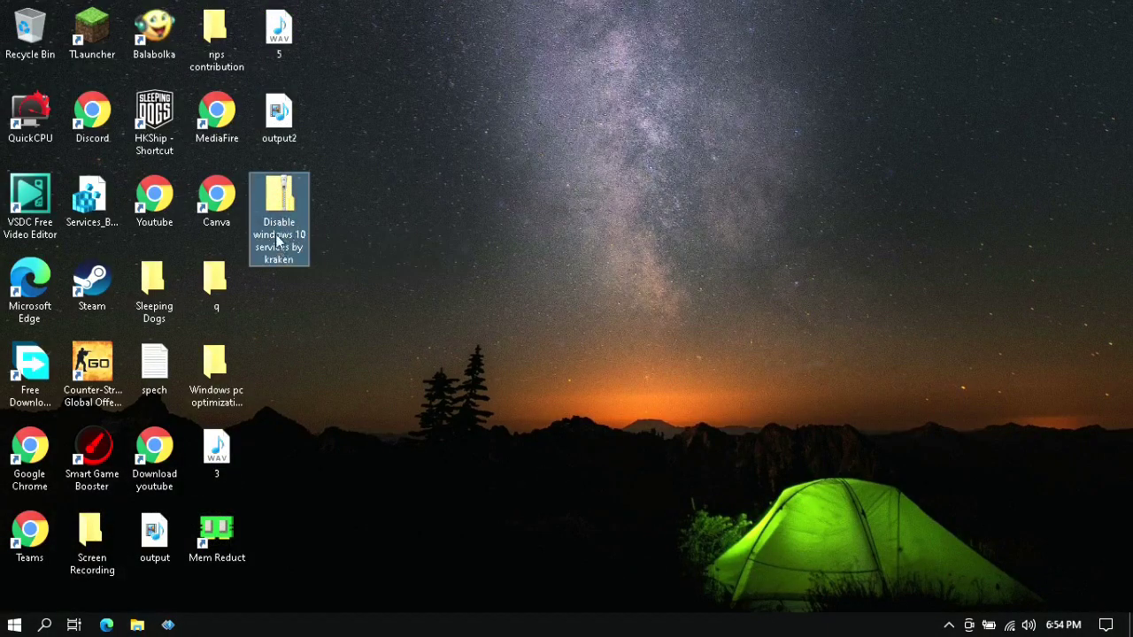
right_click(288, 222)
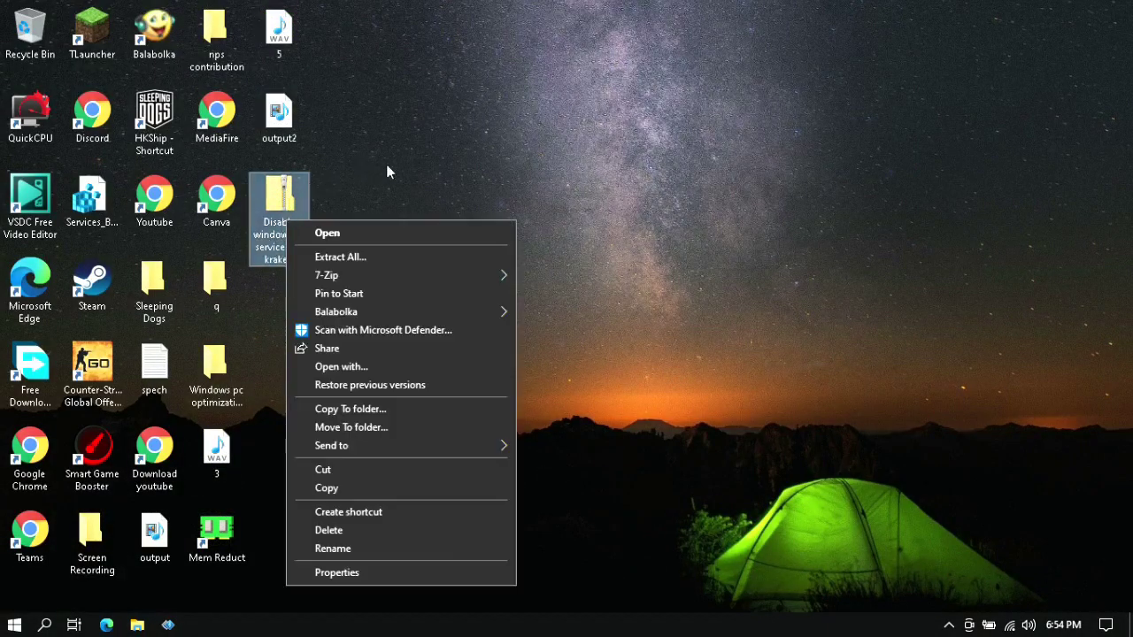
mouse_move(435, 276)
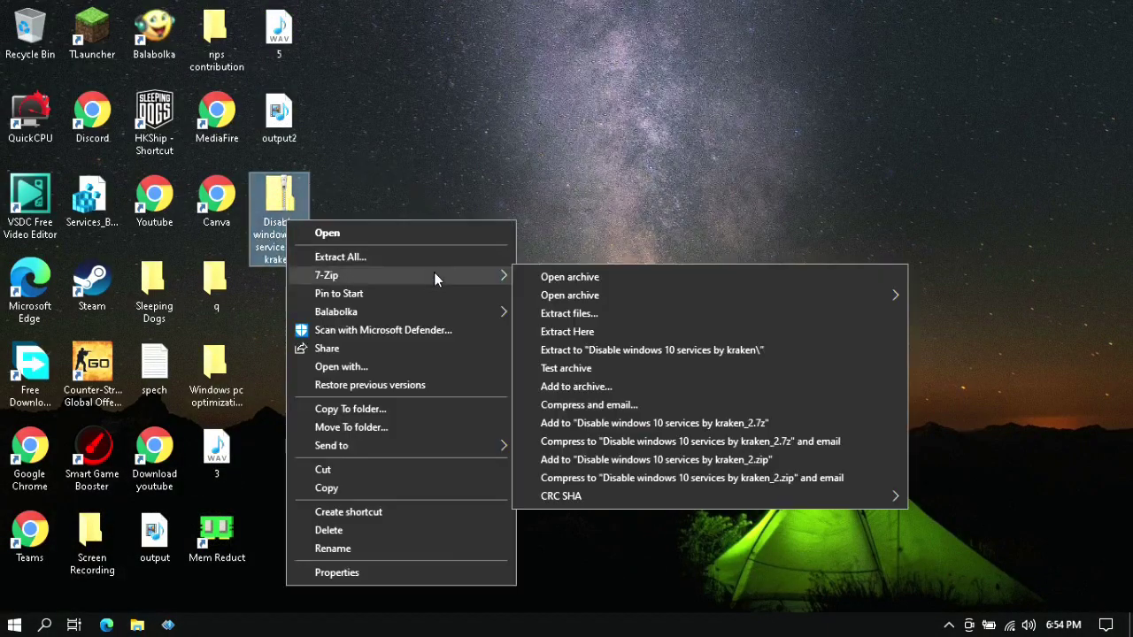
click(584, 331)
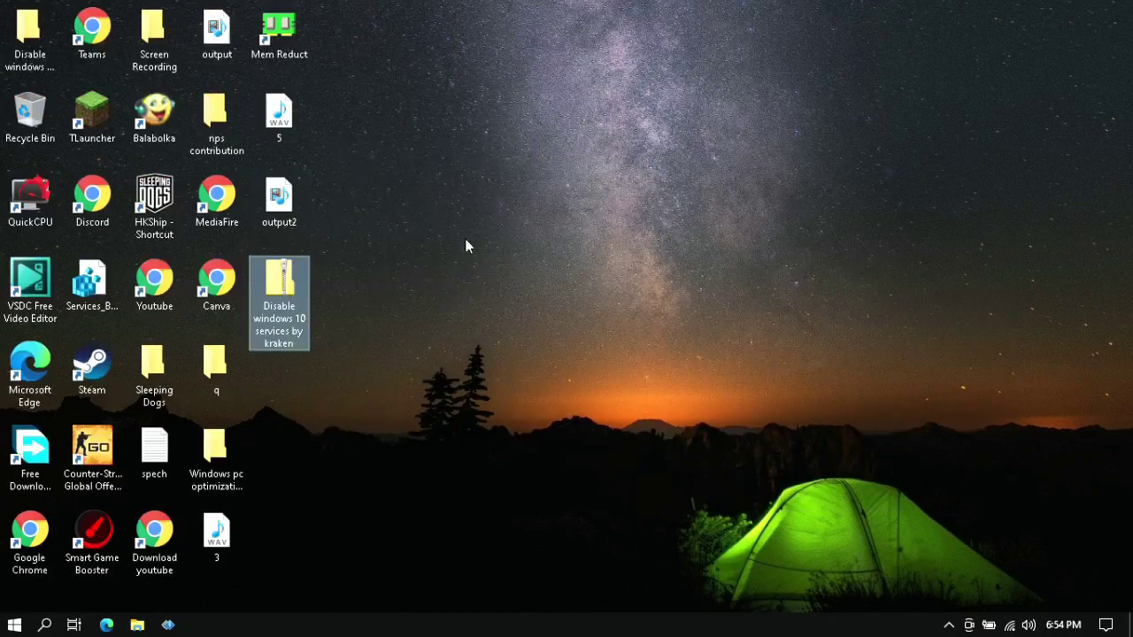
drag(29, 33, 284, 399)
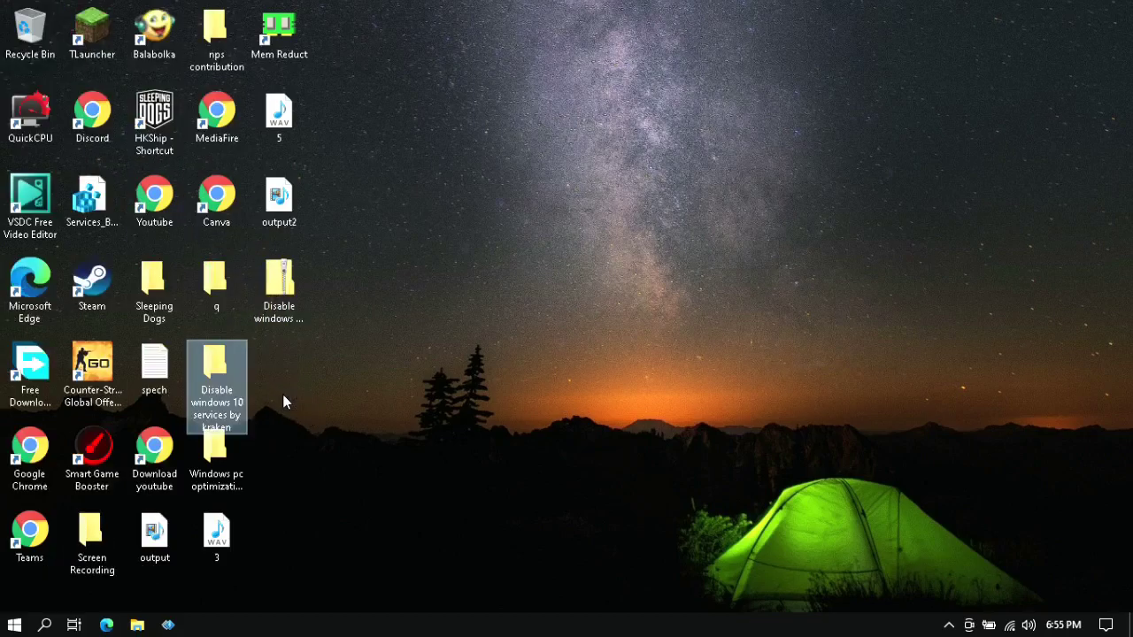
Run the Backup_Services script from the extracted folder's BACKUP! subfolder, acknowledge its message, and close the backup file in Notepad.
double_click(234, 379)
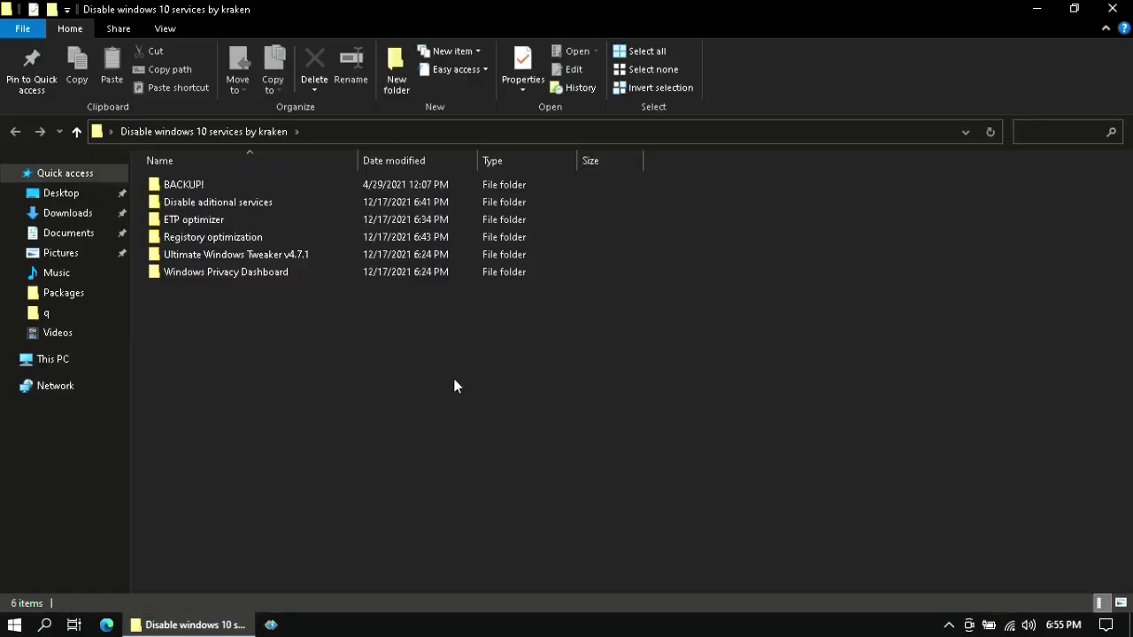
double_click(212, 186)
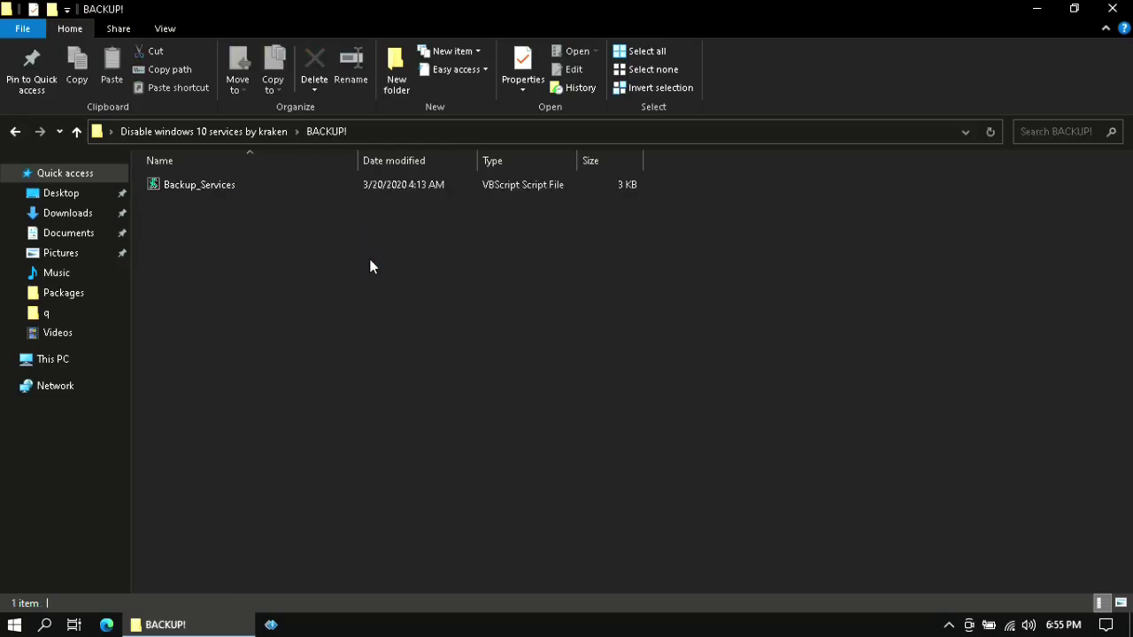
double_click(206, 184)
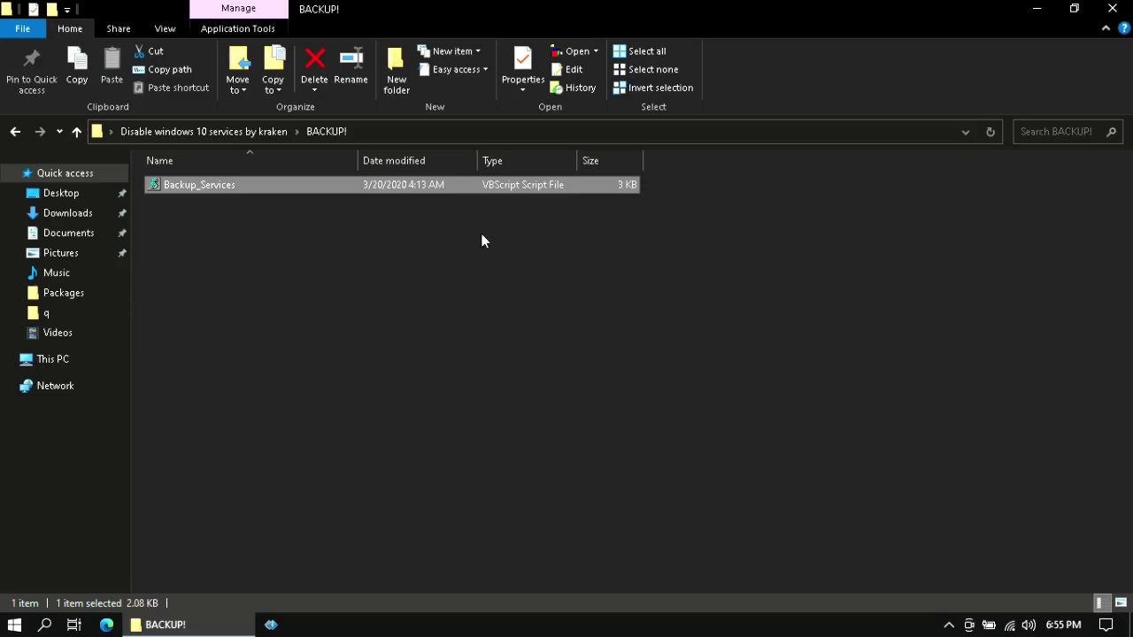
click(227, 133)
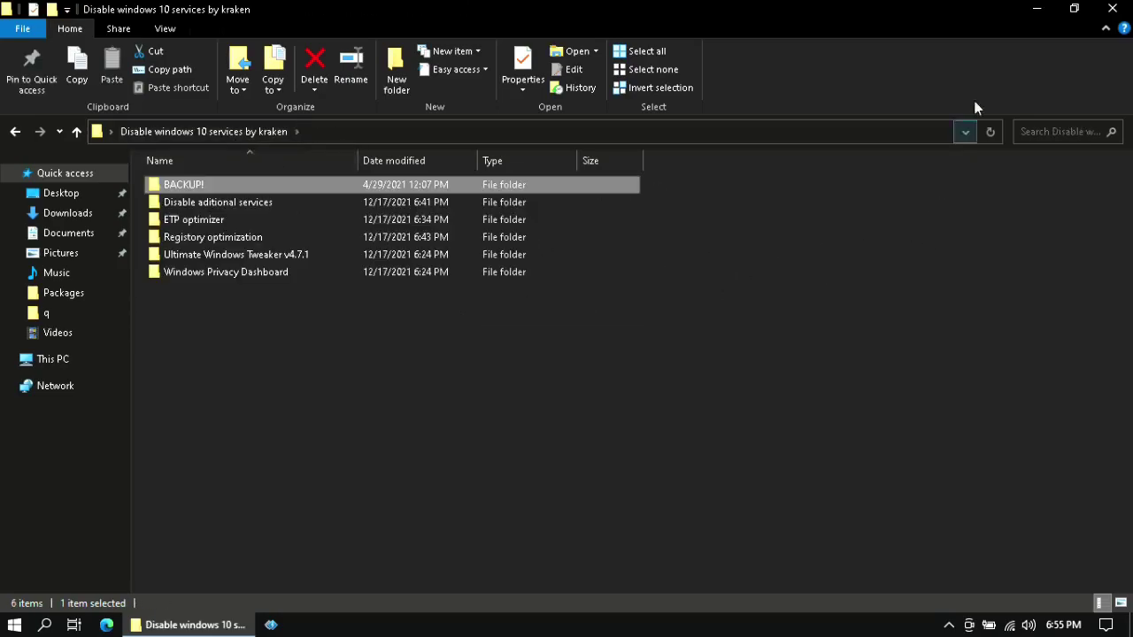
click(1038, 11)
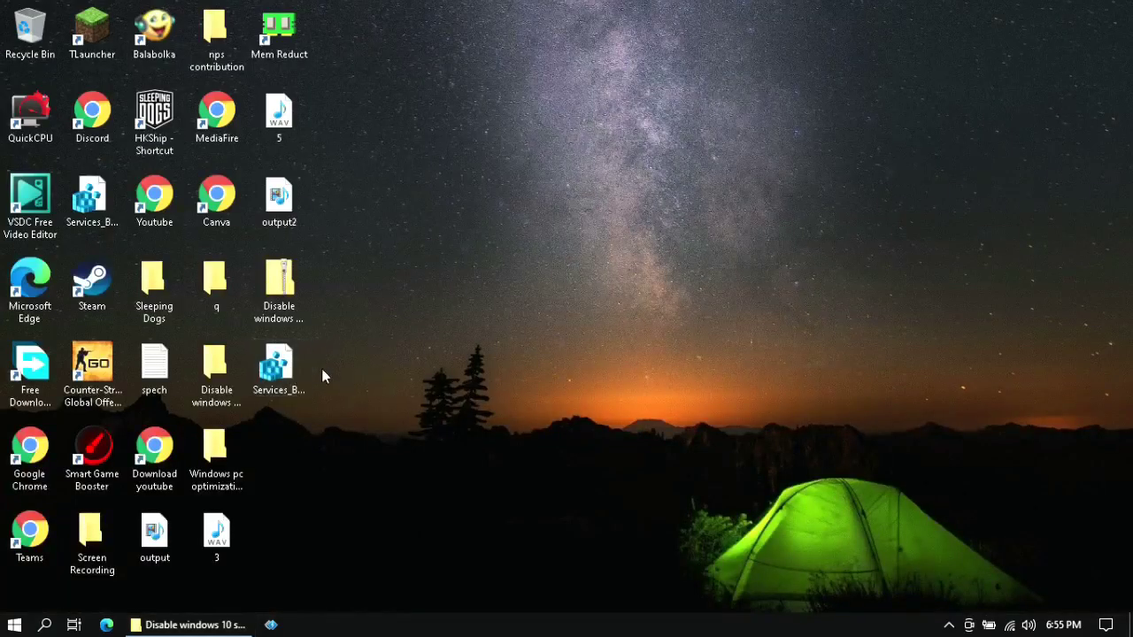
click(198, 625)
click(436, 445)
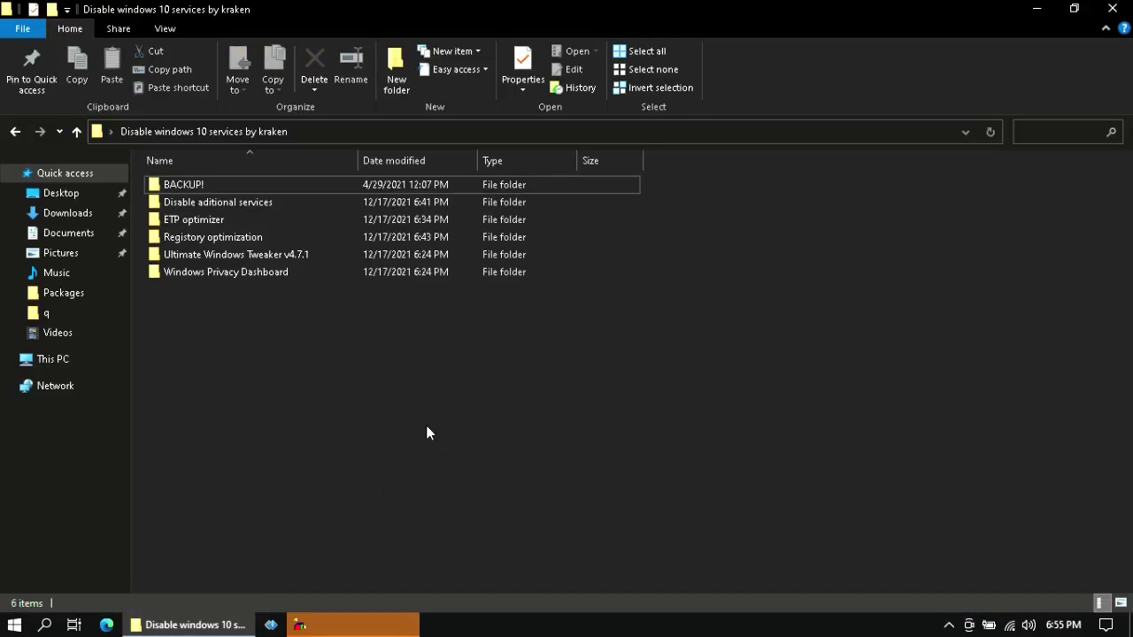
click(408, 628)
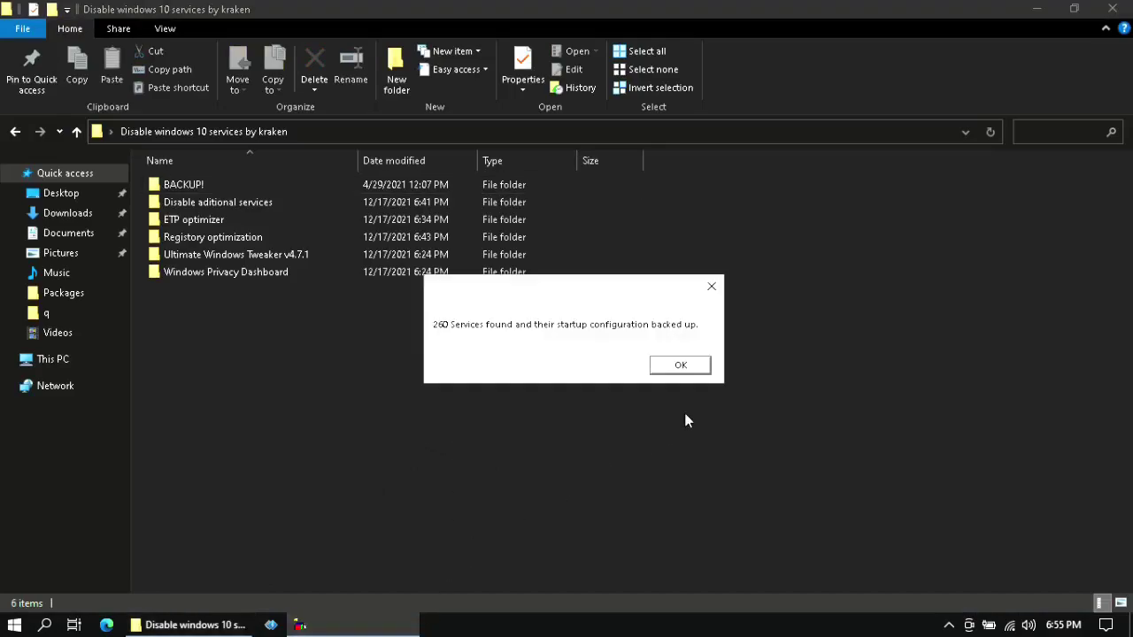
click(680, 365)
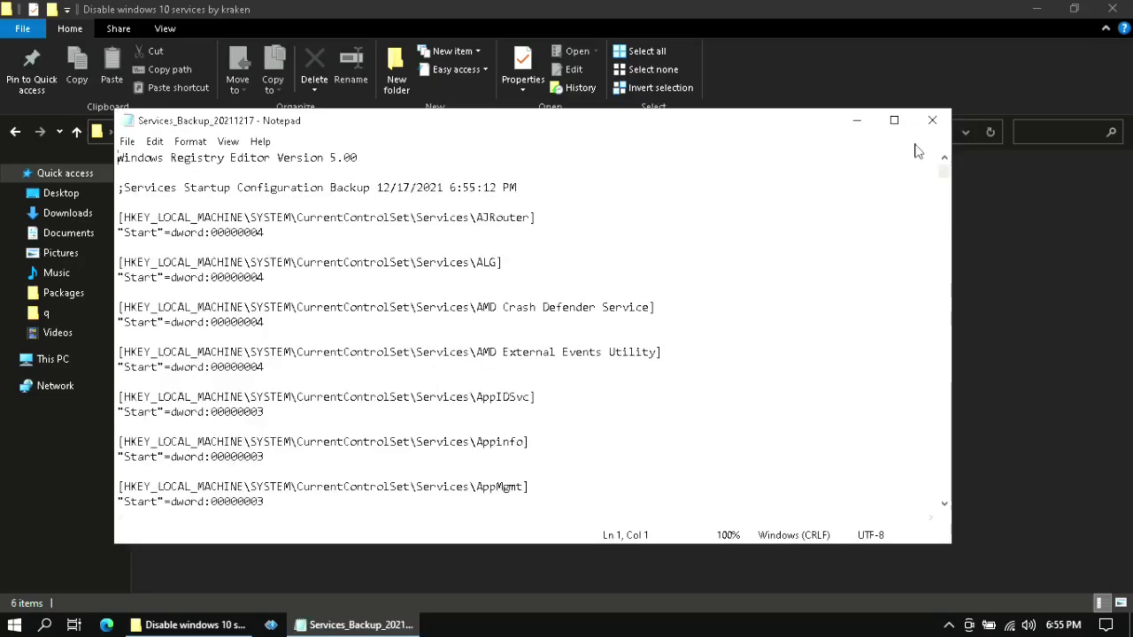
click(921, 124)
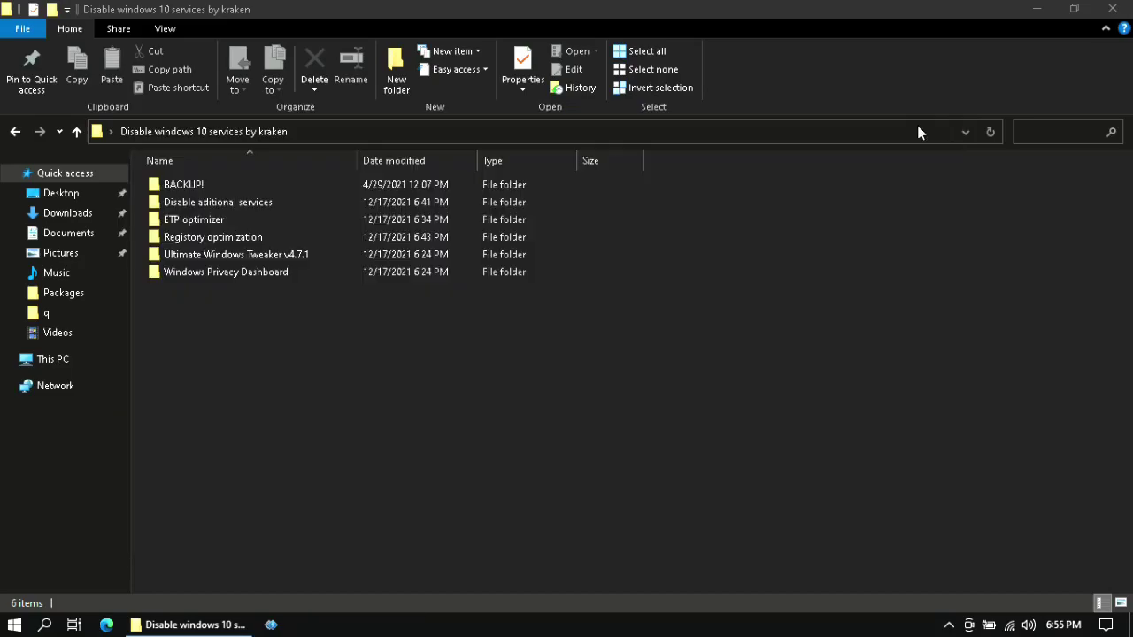
Run the Disable Windows Tracking and Spyware script from the "Disable aditional services" folder as administrator and close its console window.
double_click(250, 206)
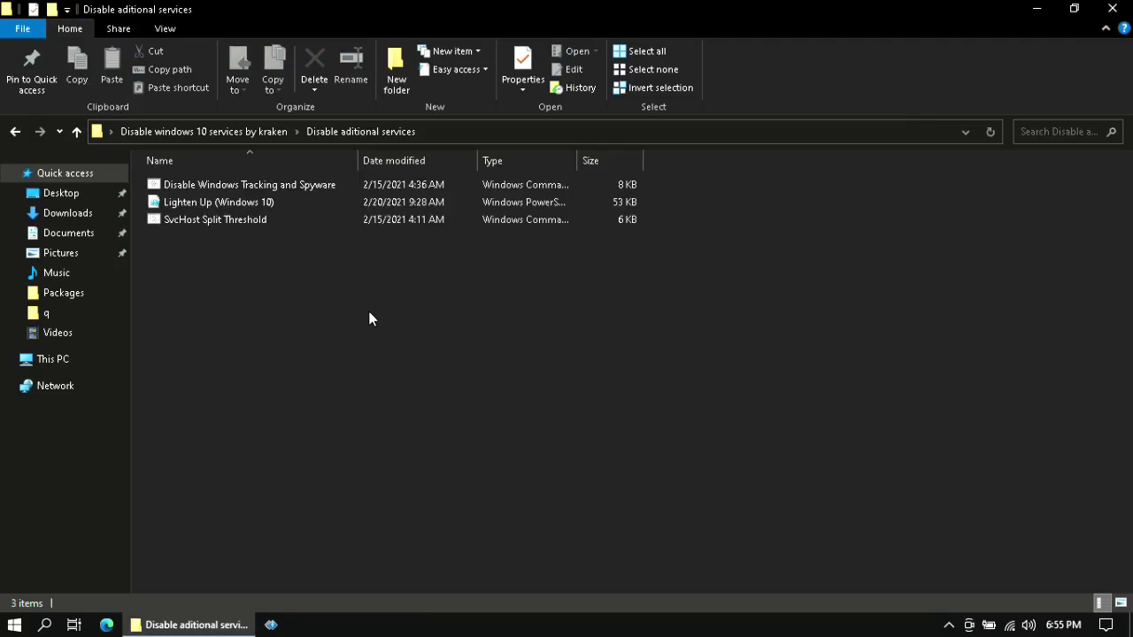
right_click(202, 183)
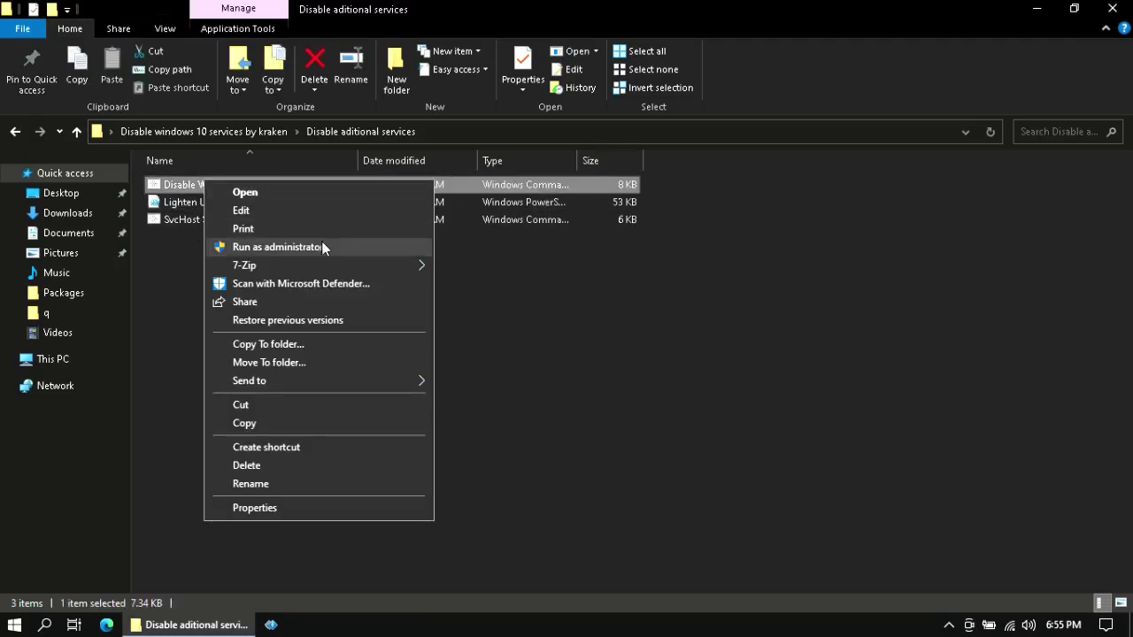
click(322, 243)
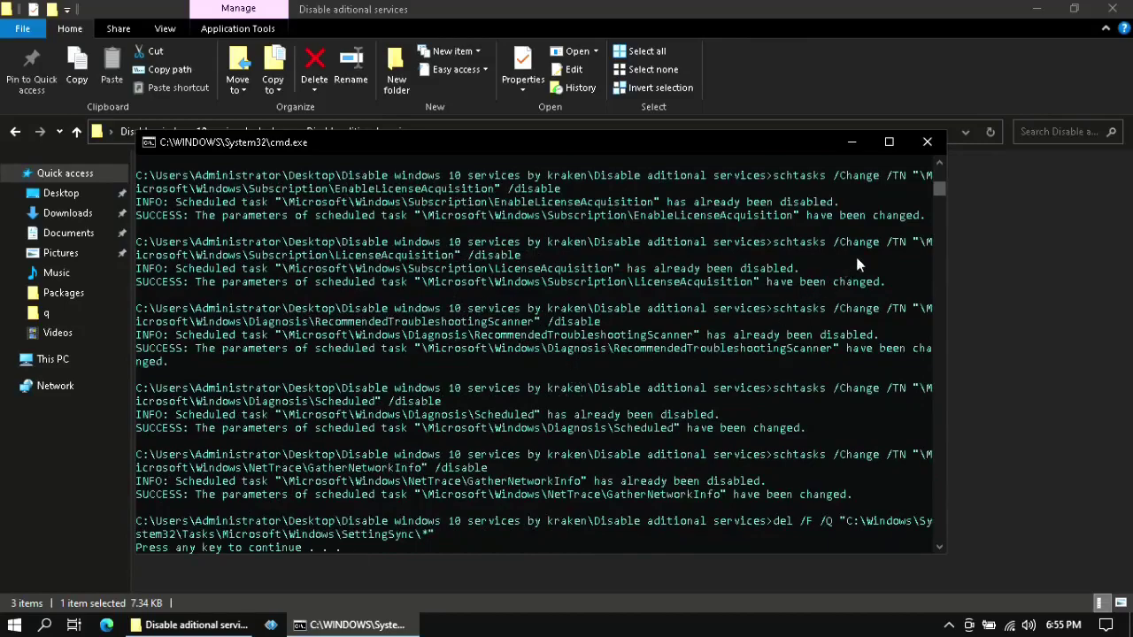
click(927, 143)
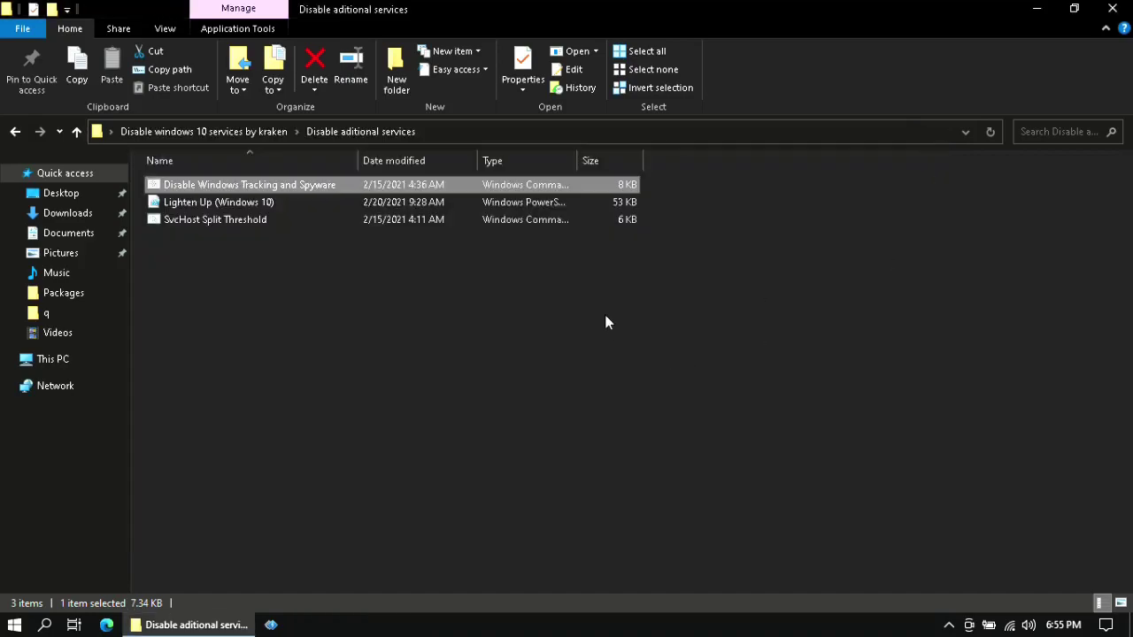
Run the Lighten Up (Windows 10) script with PowerShell.
click(225, 198)
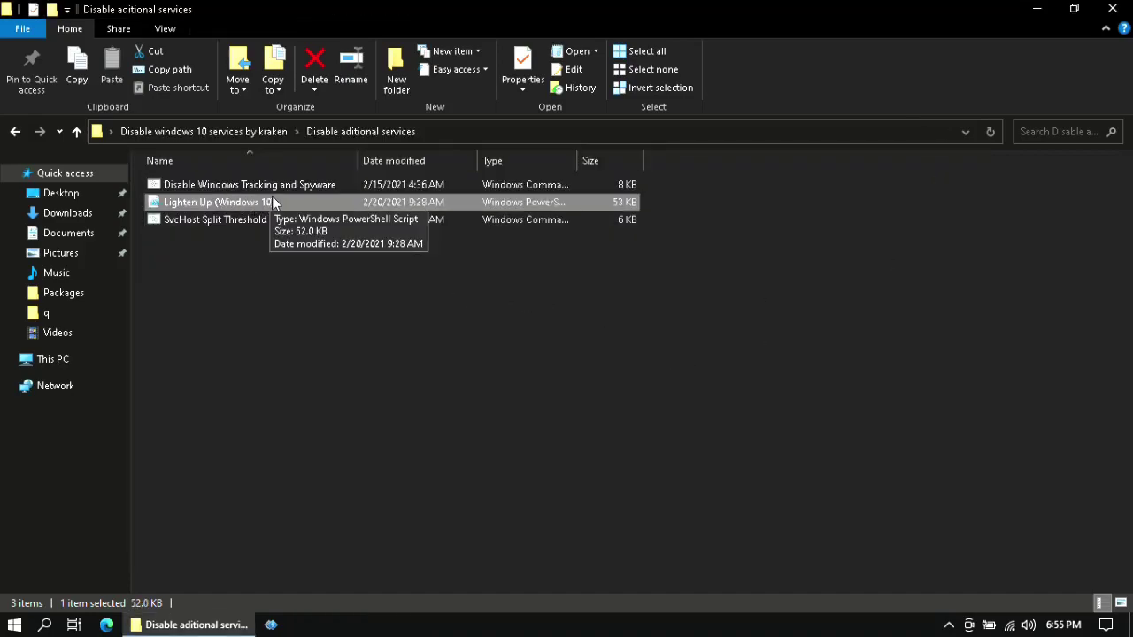
right_click(272, 203)
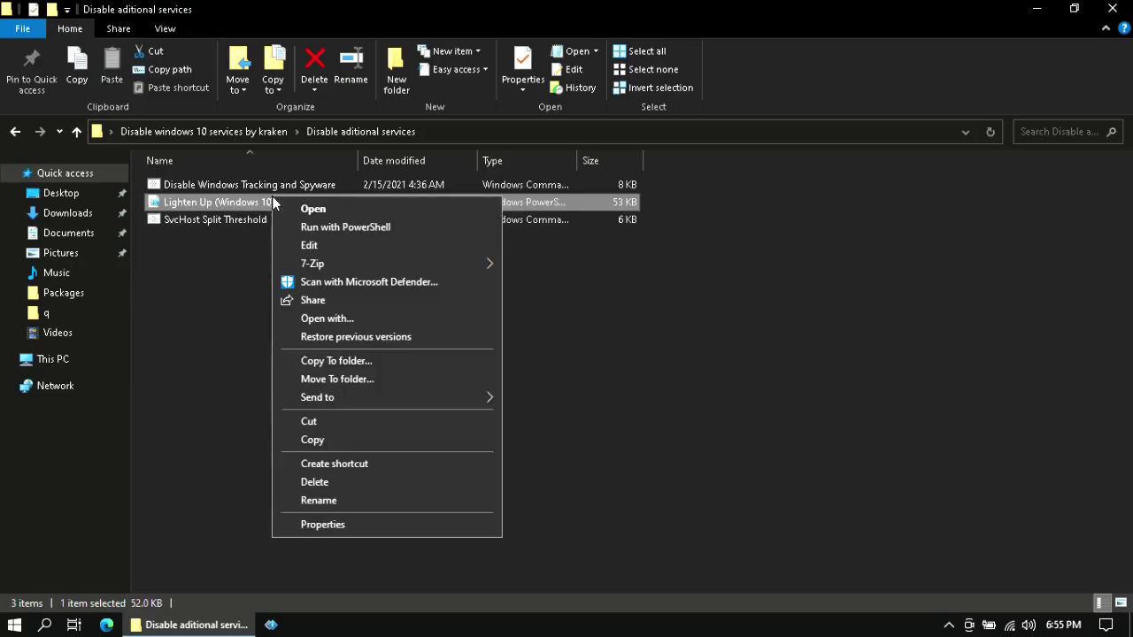
click(414, 228)
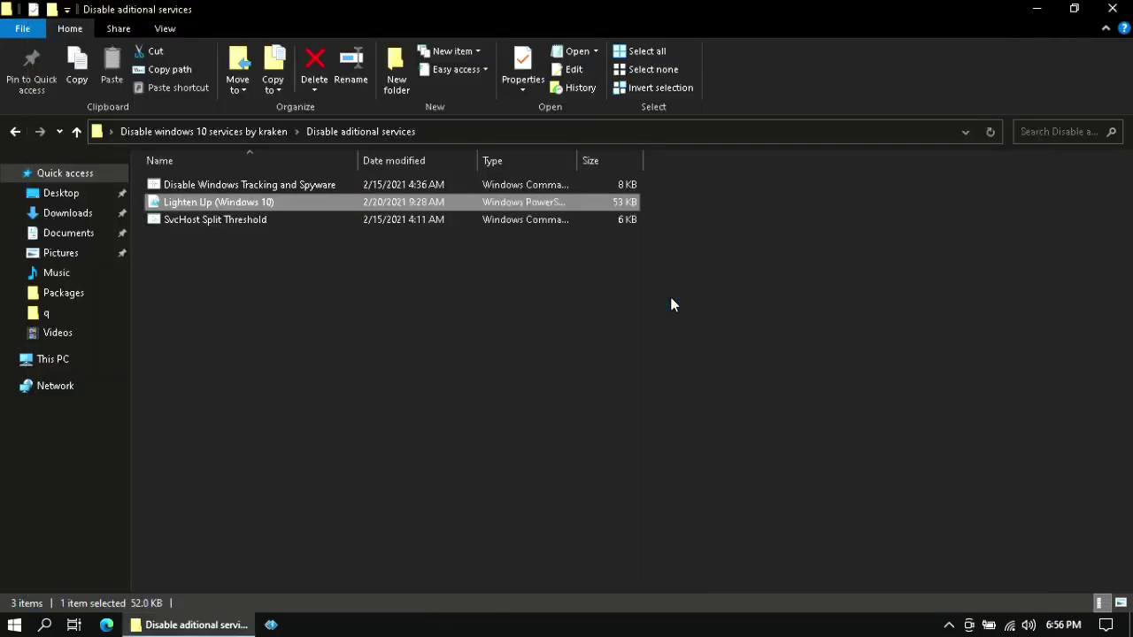
click(651, 310)
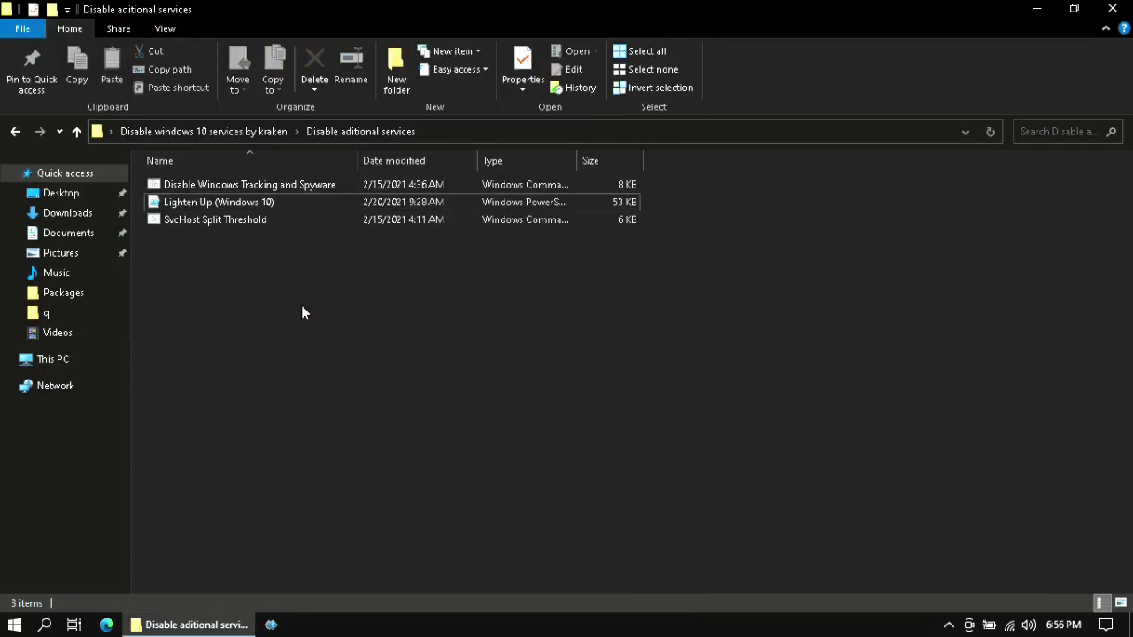
Run the SvcHost Split Threshold script as administrator and enter 4096 MB as the amount of RAM.
click(256, 225)
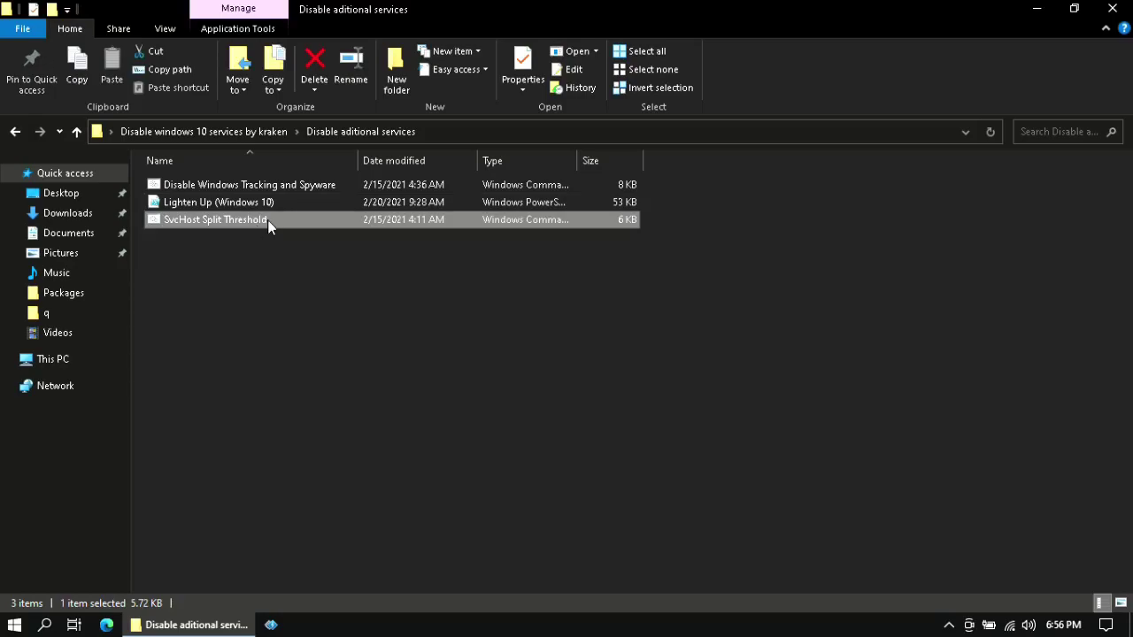
right_click(267, 220)
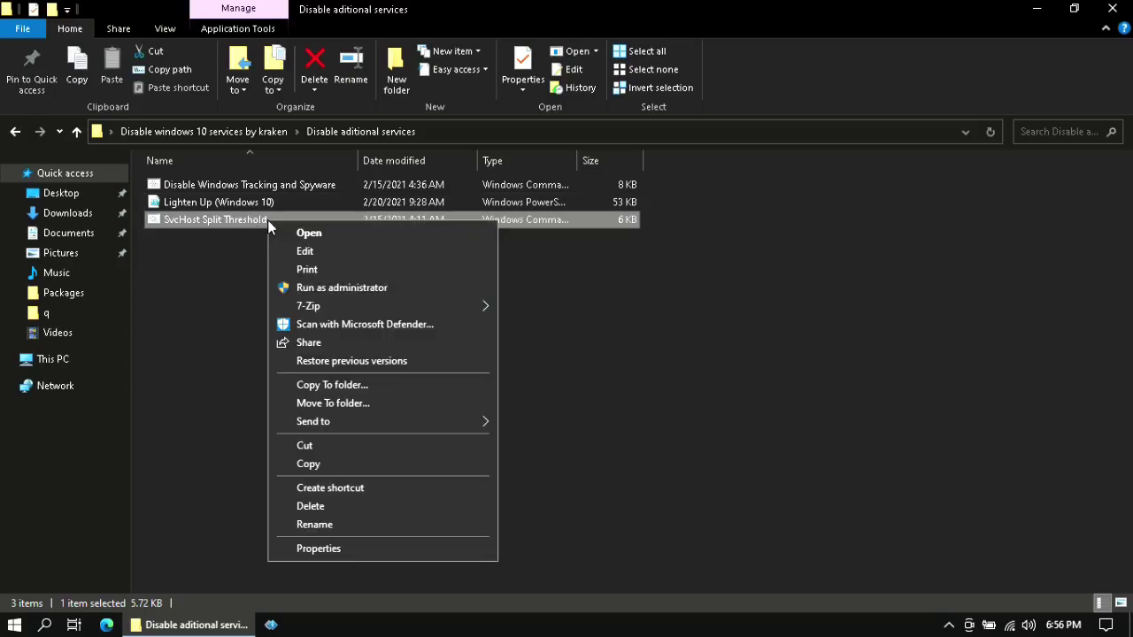
click(348, 288)
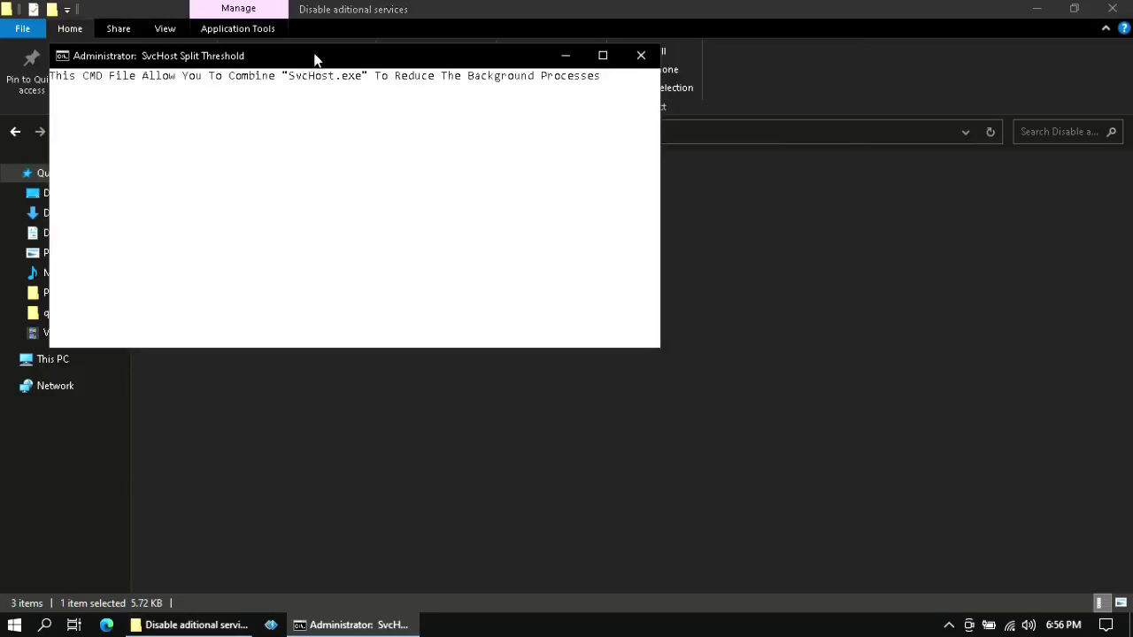
drag(315, 58, 380, 84)
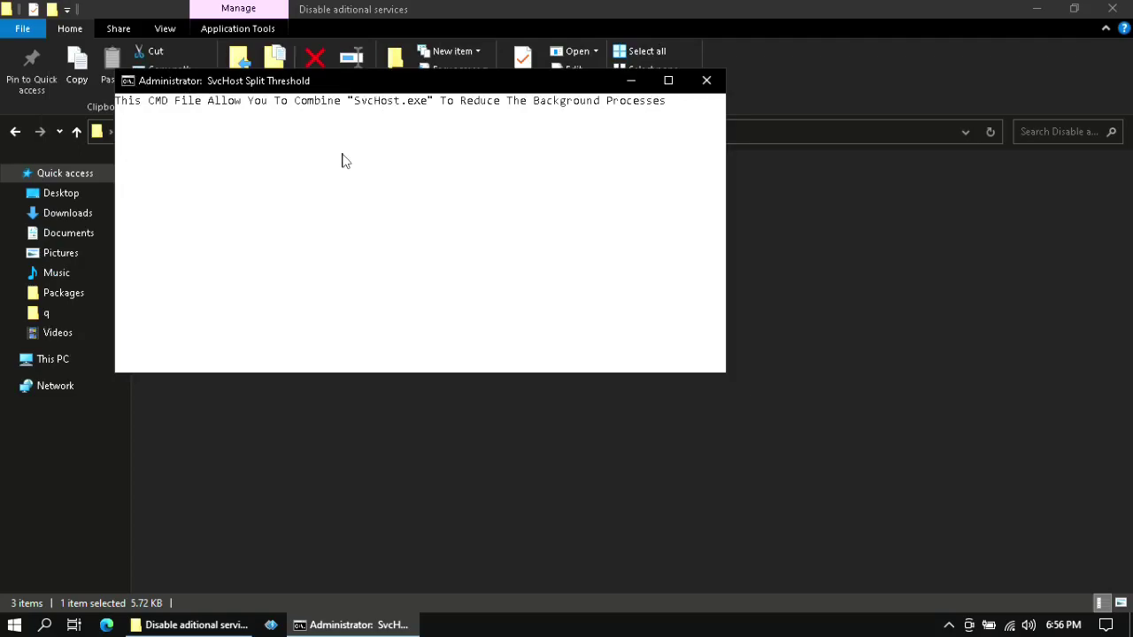
text(es)
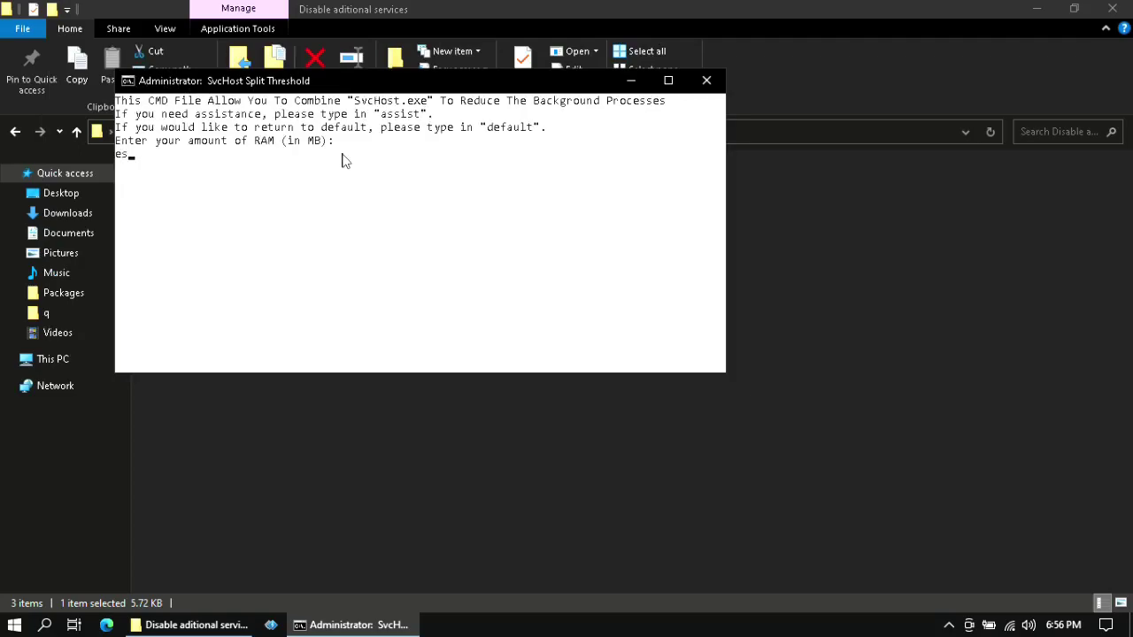
key(BackSpace)
key(BackSpace)
text(4096)
key(Return)
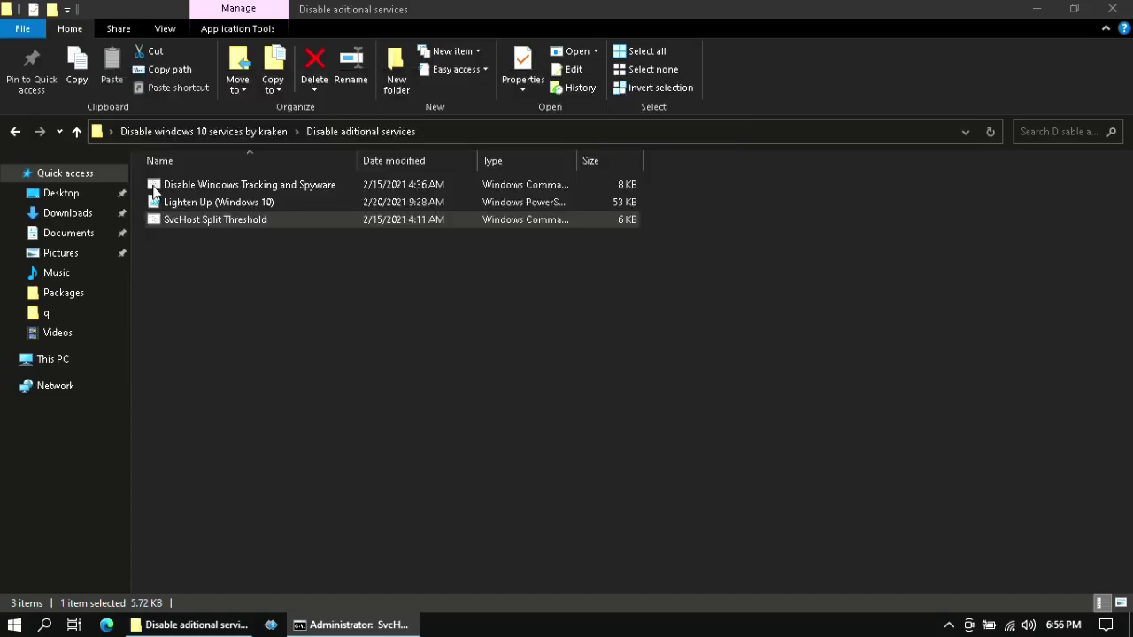
click(272, 369)
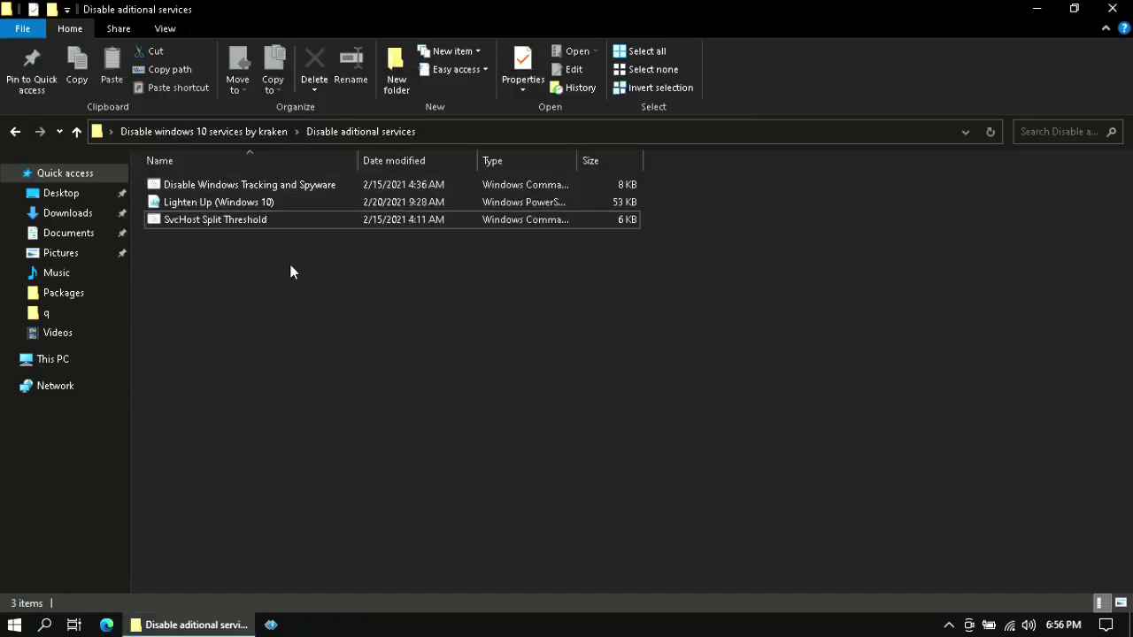
Launch ETP Optimization Program from the ETP optimizer folder, accept its welcome notice, and expand the Optimize Registry choices.
click(257, 132)
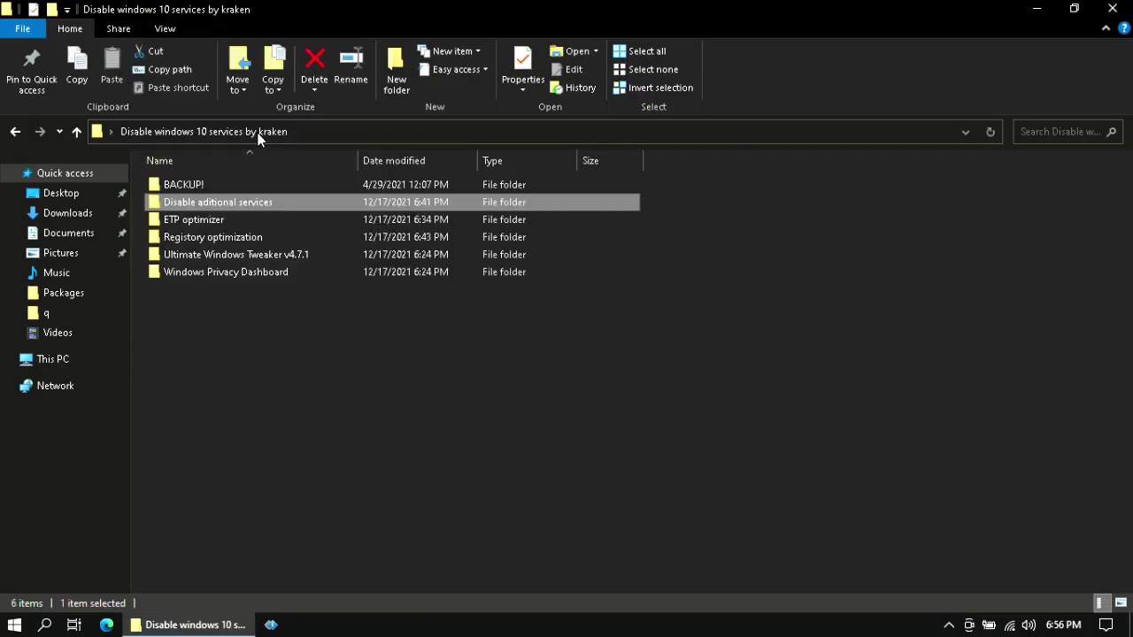
click(317, 447)
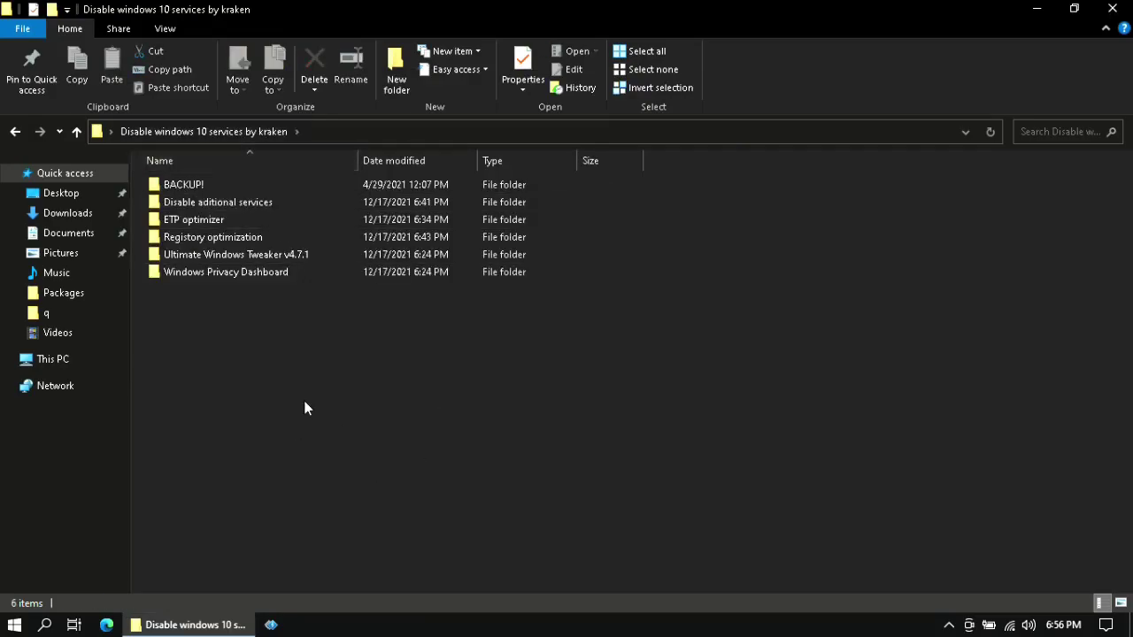
double_click(219, 222)
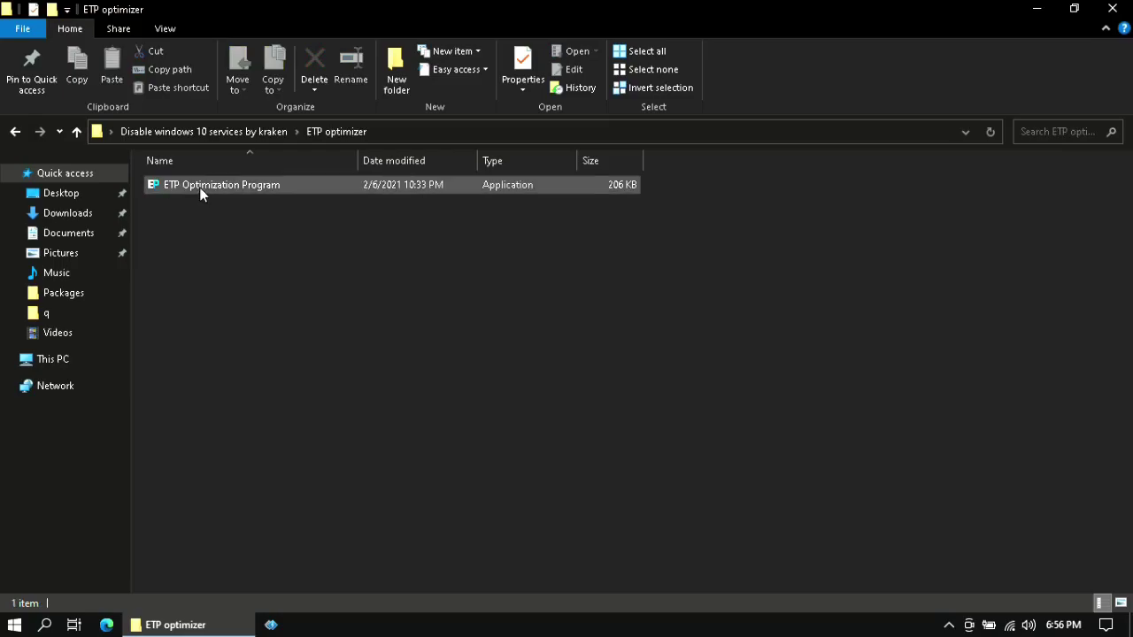
click(200, 191)
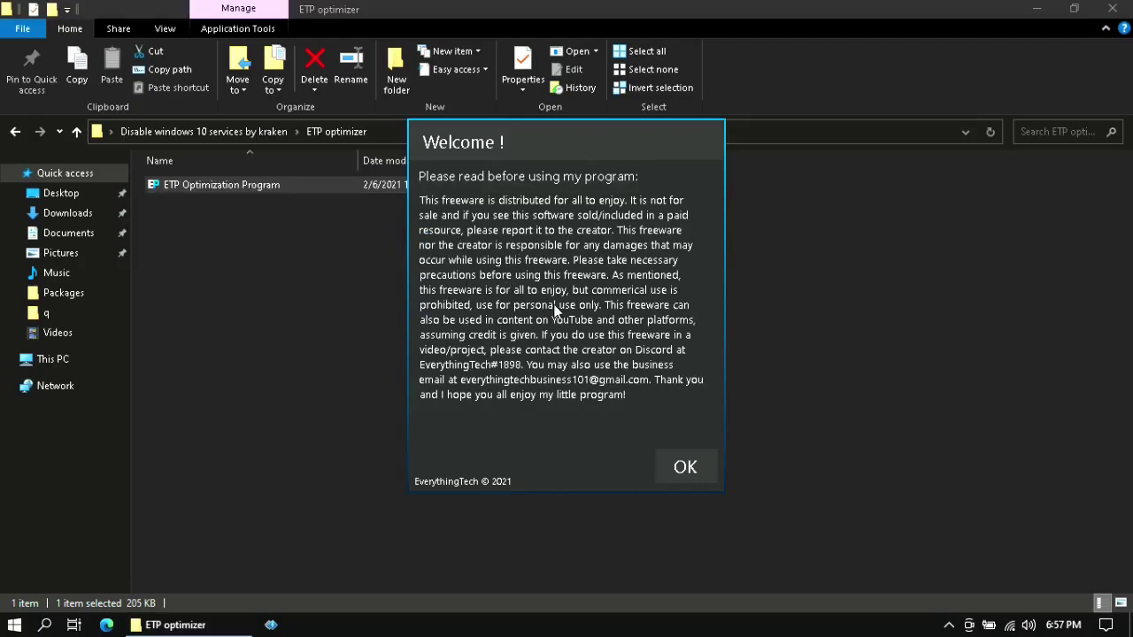
click(682, 469)
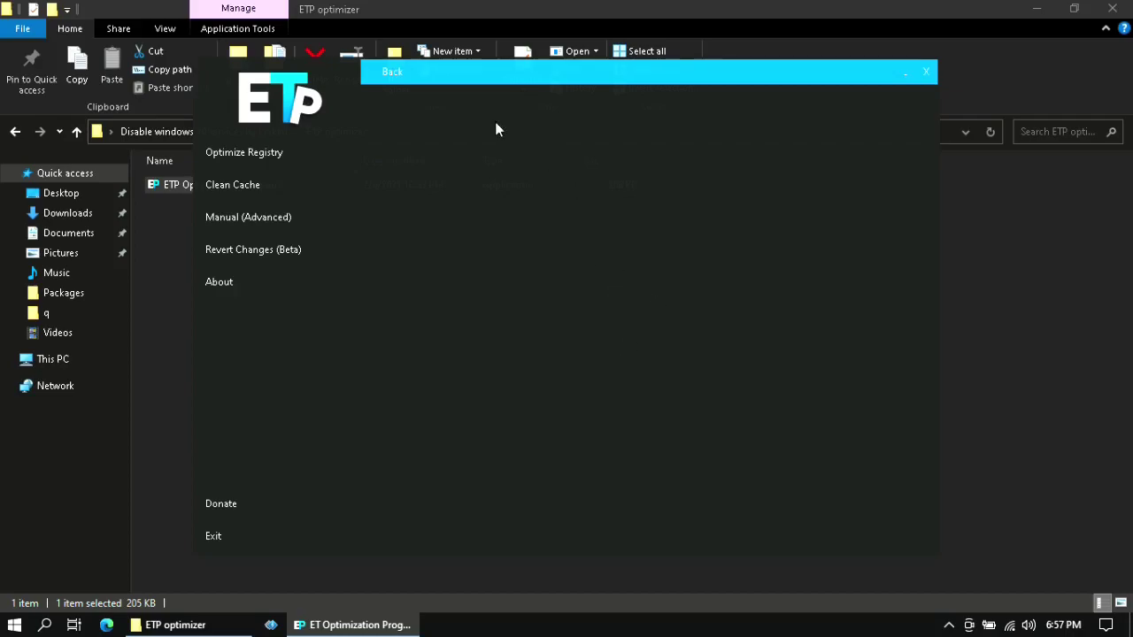
click(266, 151)
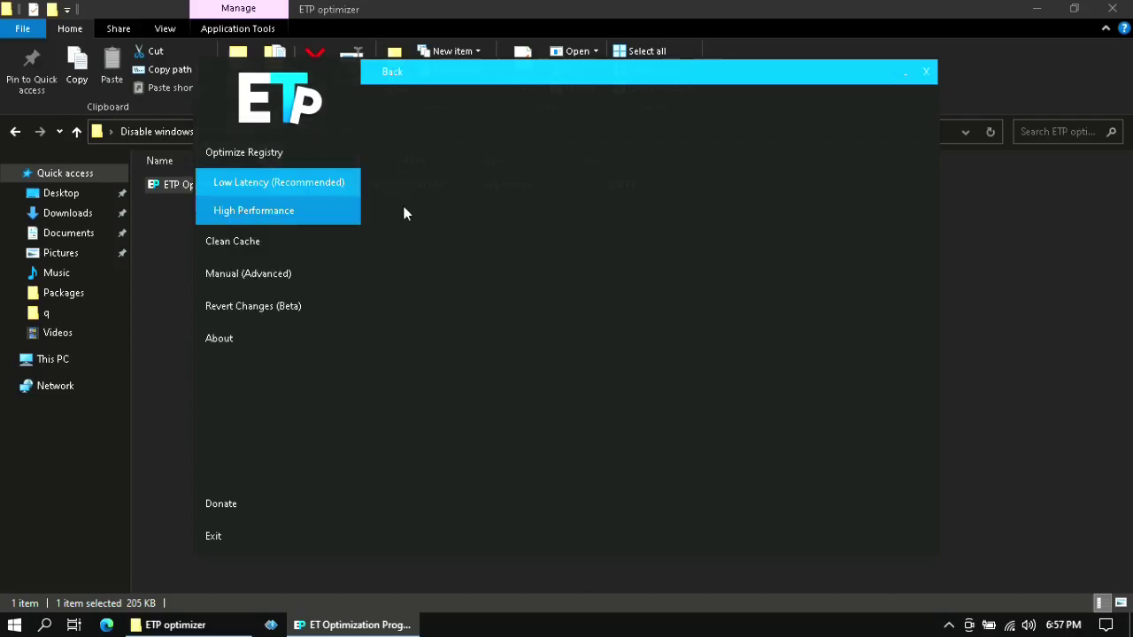